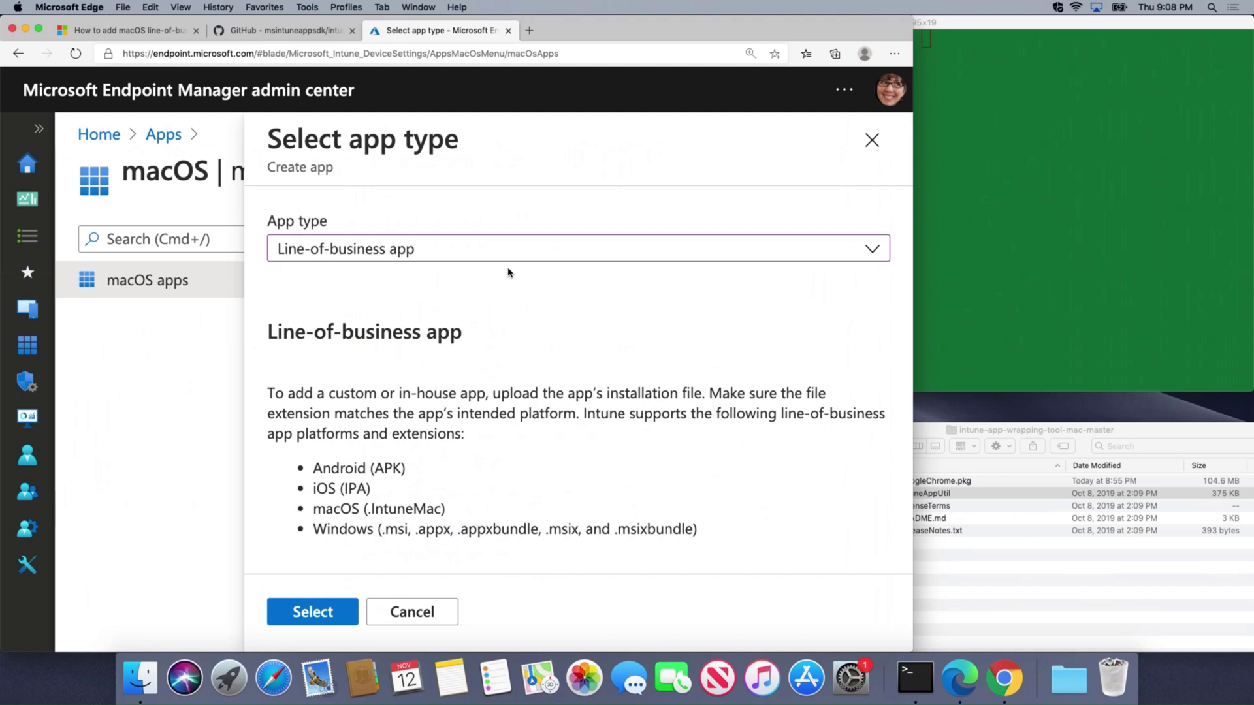
Keep Line-of-business app with macOS (.IntuneMac) as the type, then select GoogleChrome.pkg in Finder
click(418, 253)
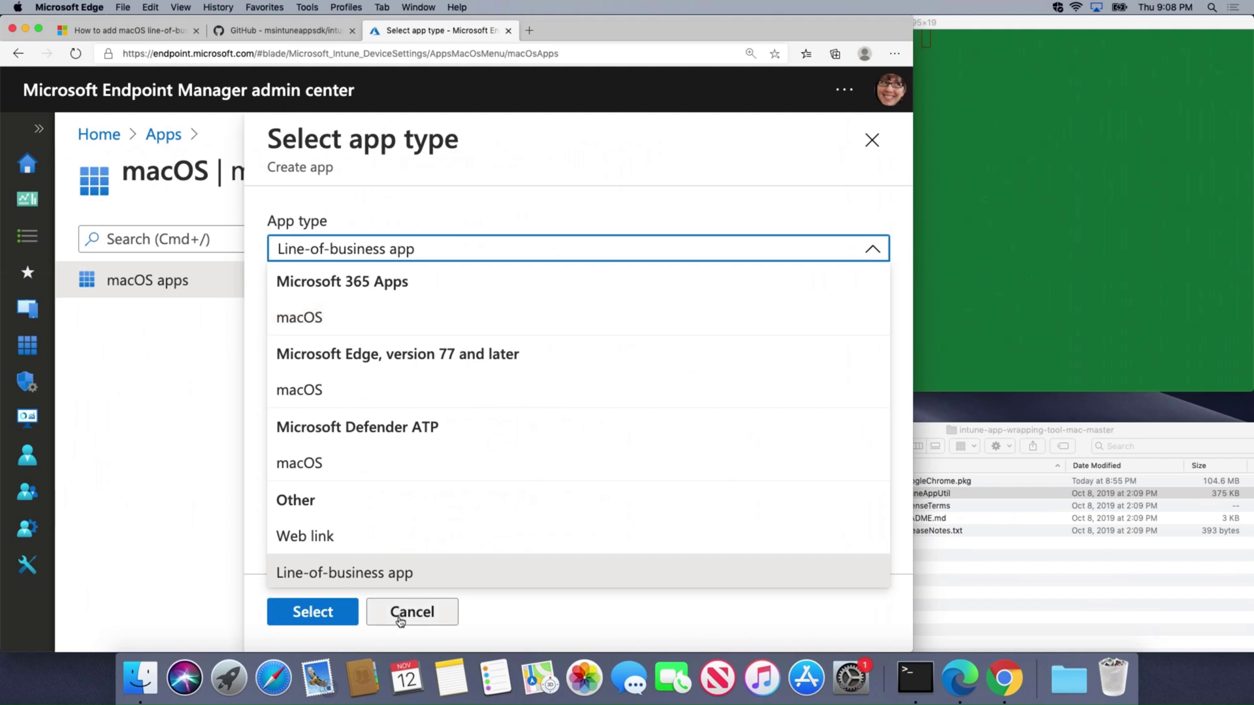
click(401, 578)
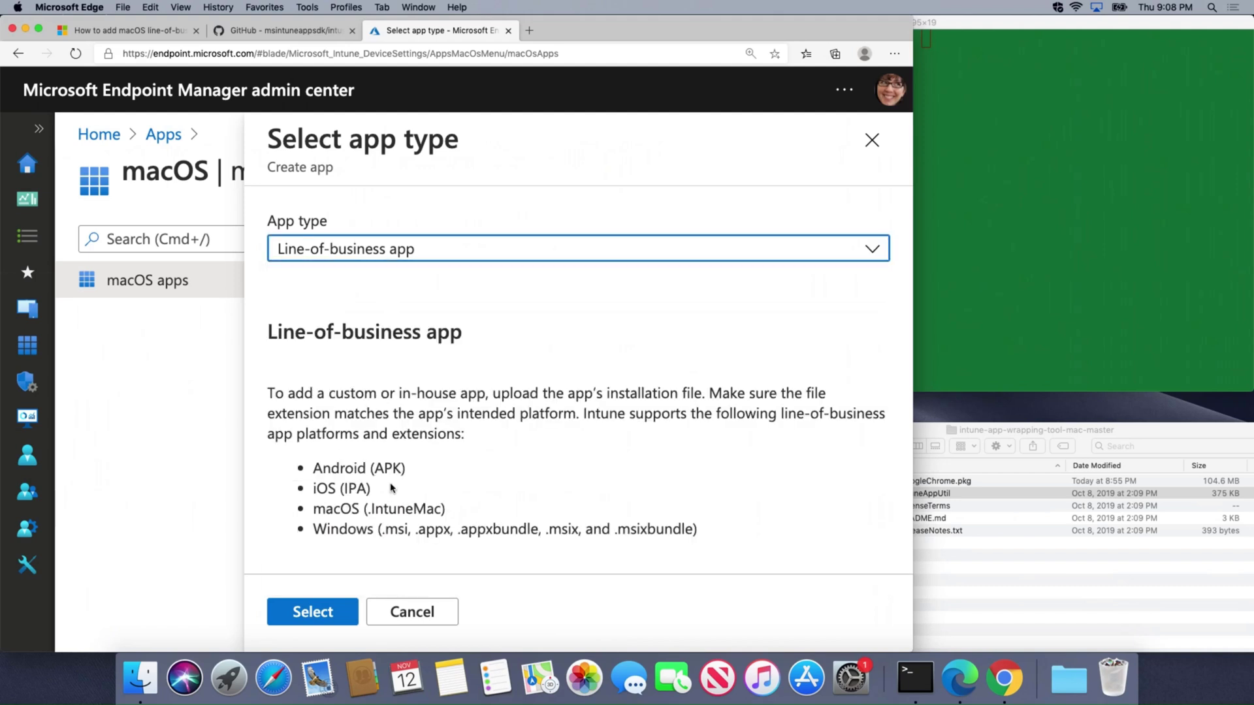
drag(314, 510, 453, 516)
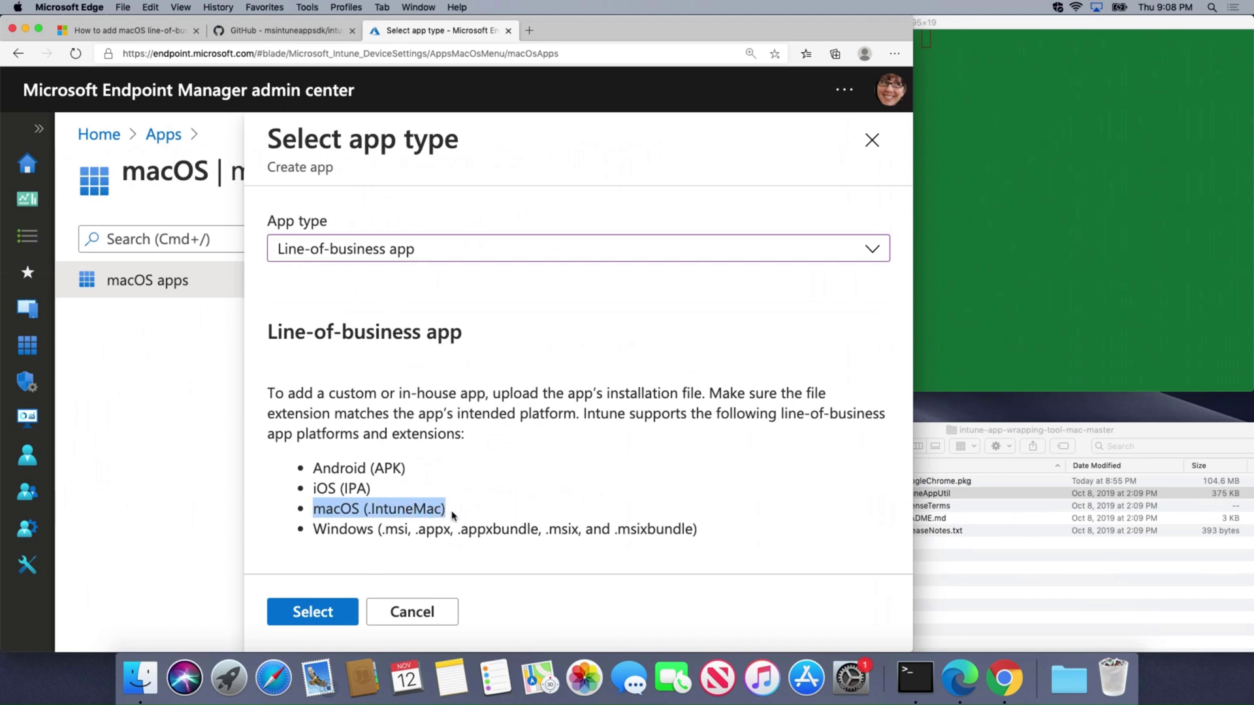
click(976, 607)
click(970, 484)
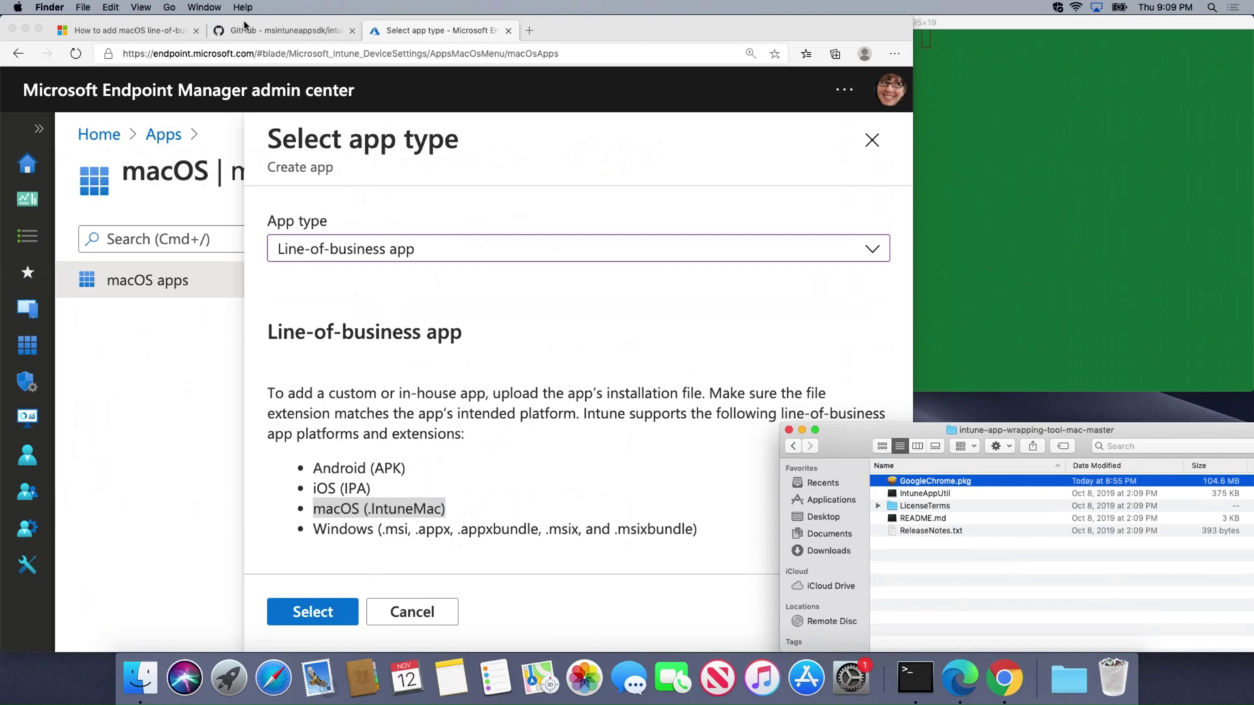
Scroll the macOS LOB apps article down to step 1 on the Intune App Wrapping Tool
click(175, 31)
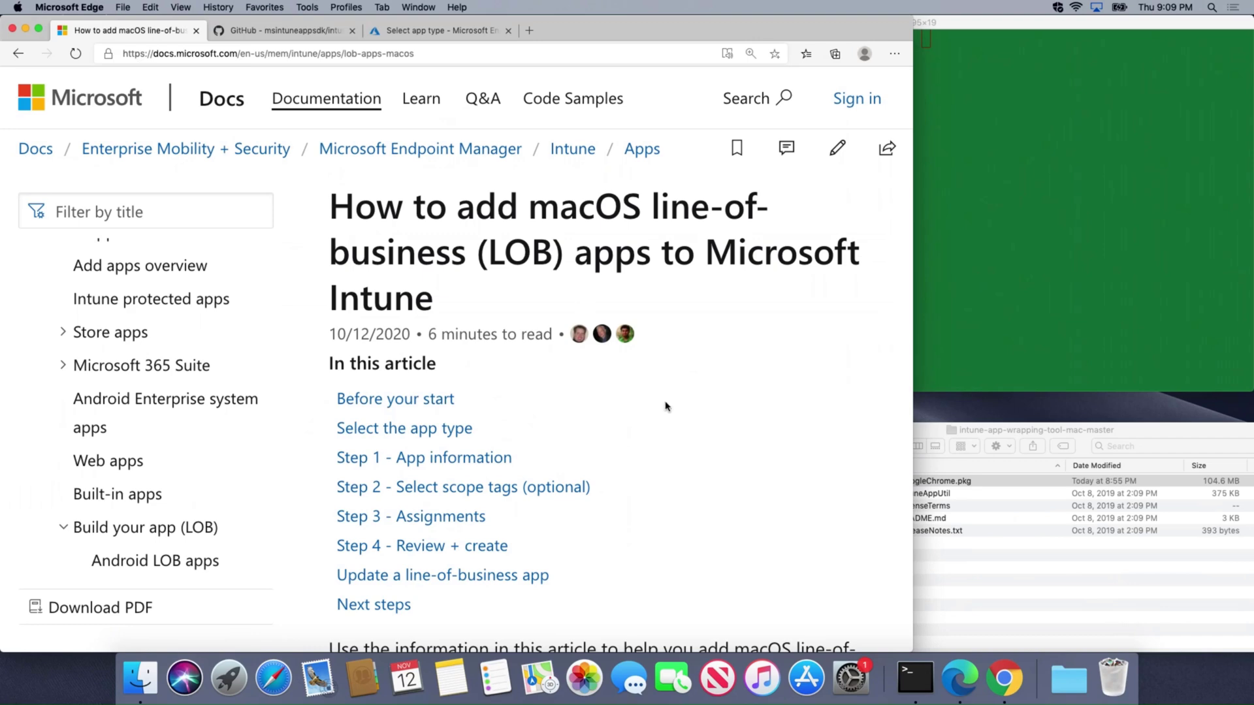
scroll(666, 407, down, 5)
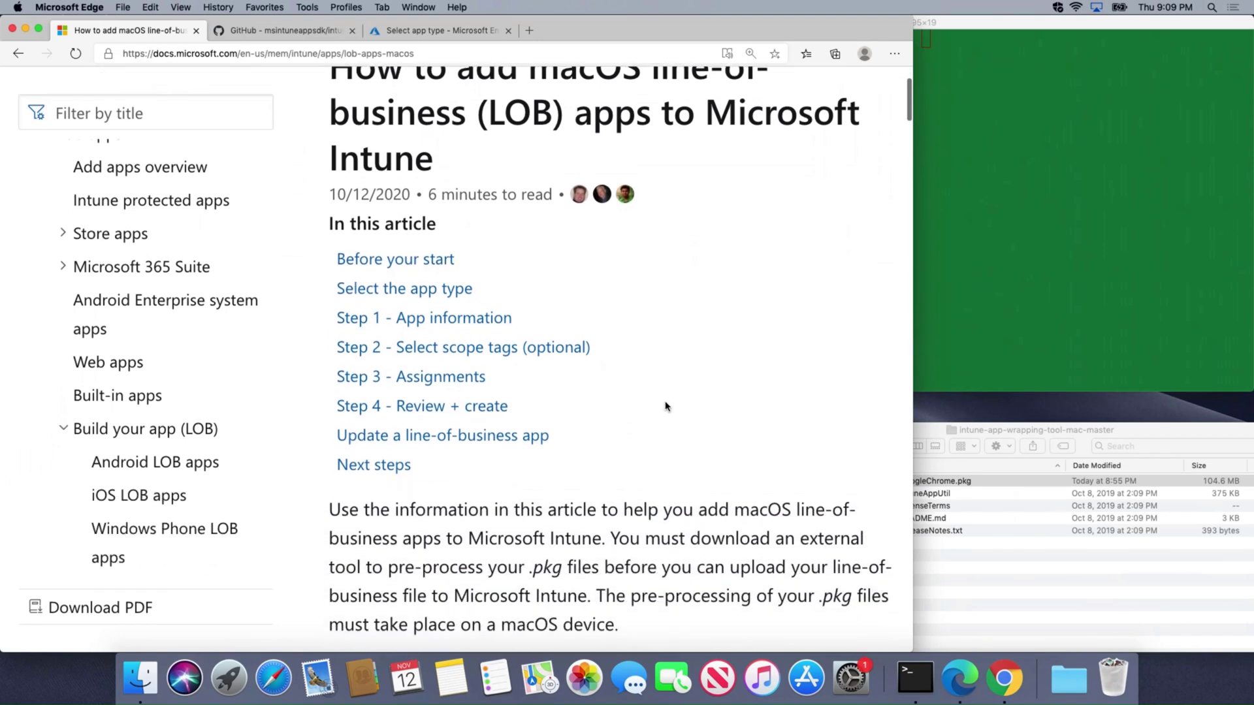
scroll(665, 403, down, 10)
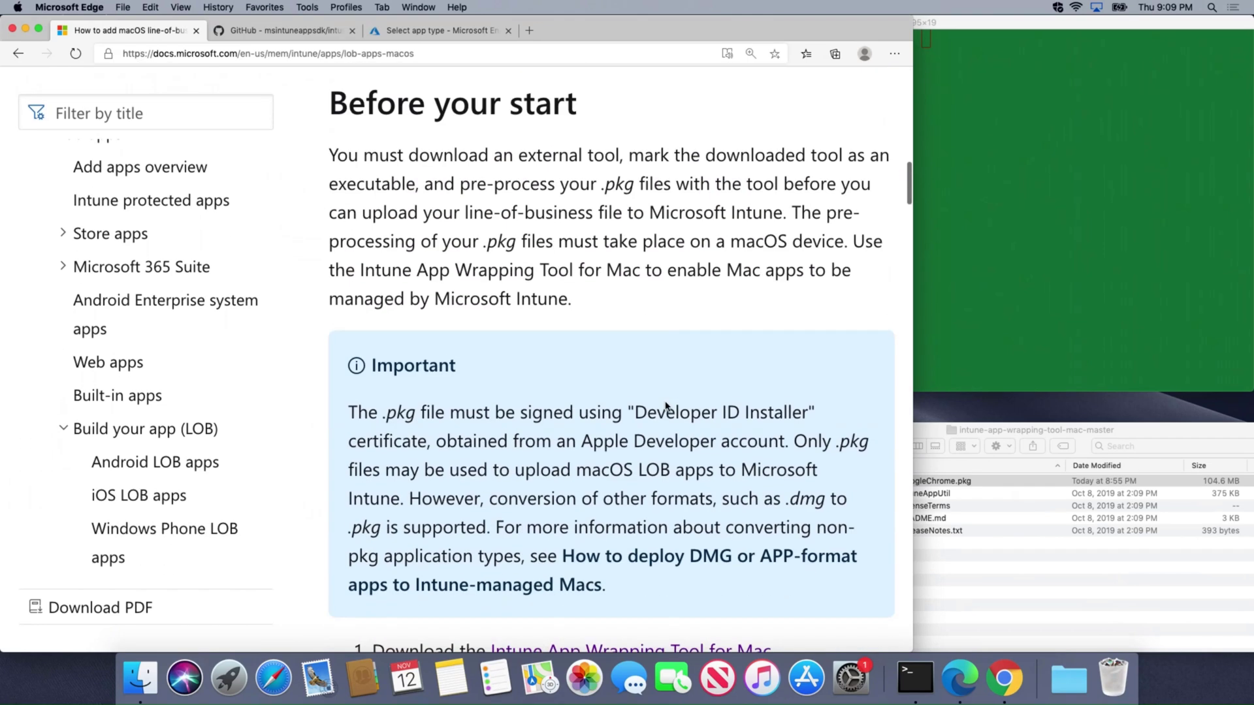
scroll(666, 402, down, 5)
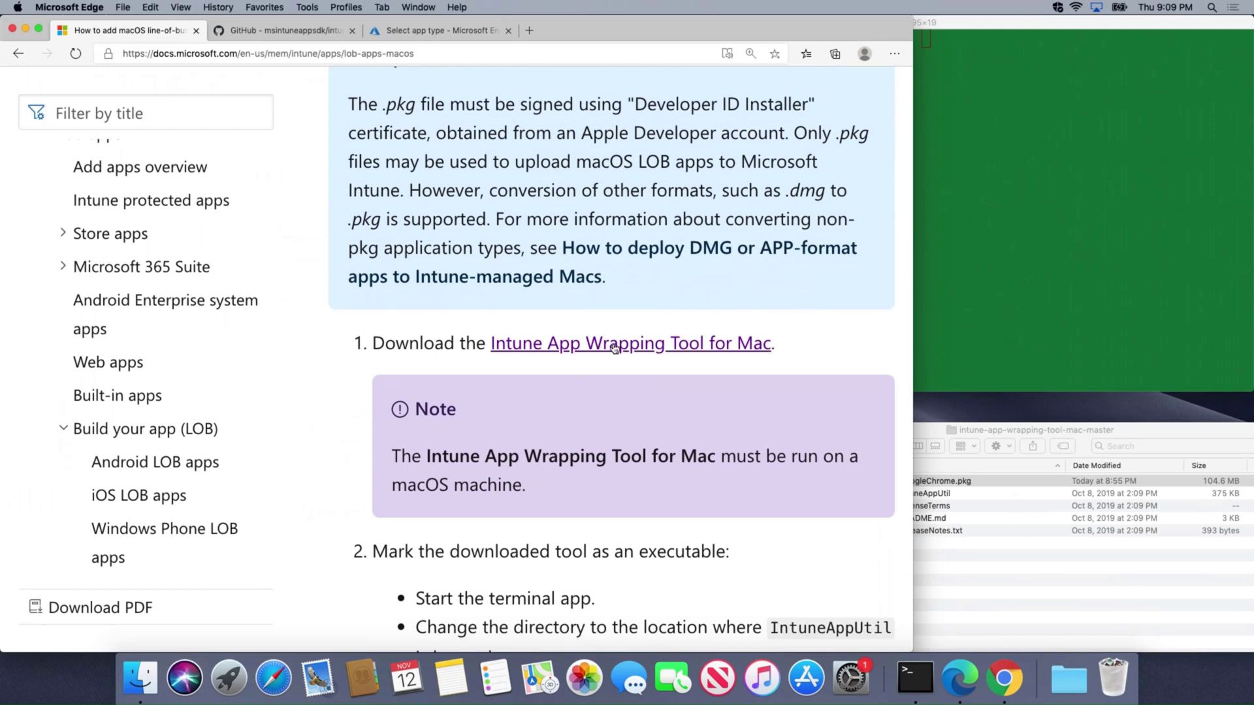
Look over the Intune App Wrapping Tool for Mac repository, then select IntuneAppUtil in its folder
click(711, 346)
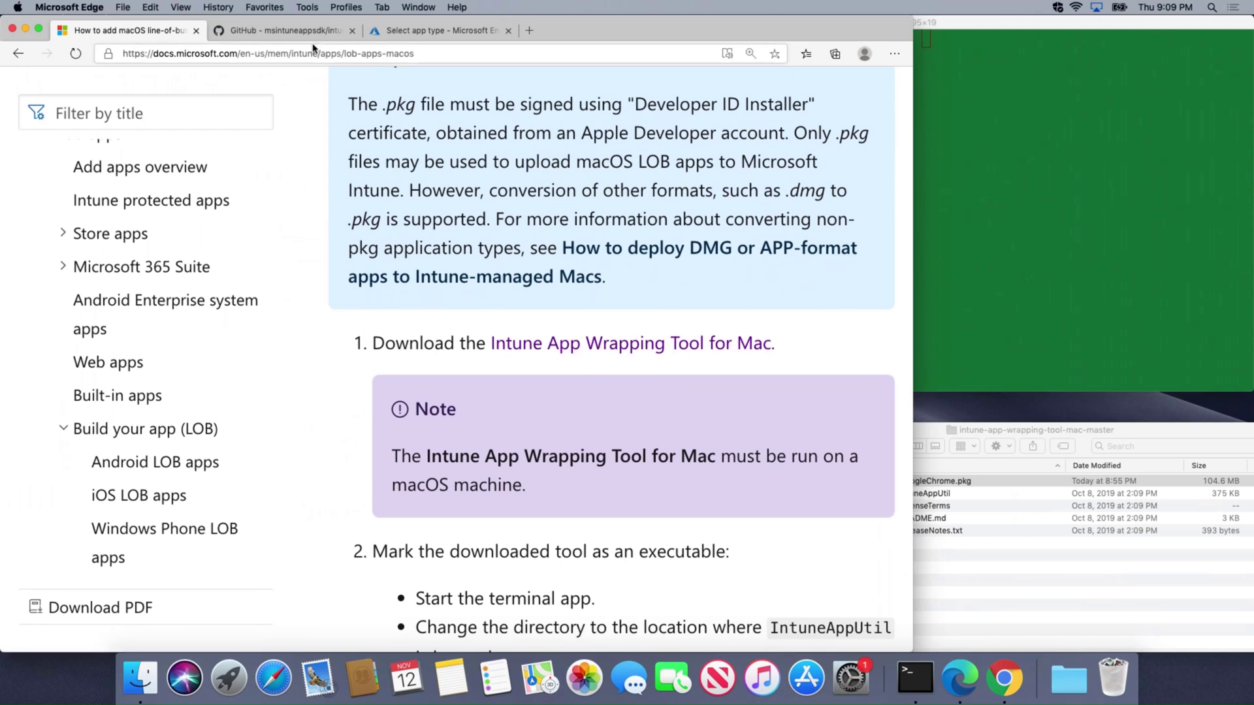
scroll(502, 284, down, 5)
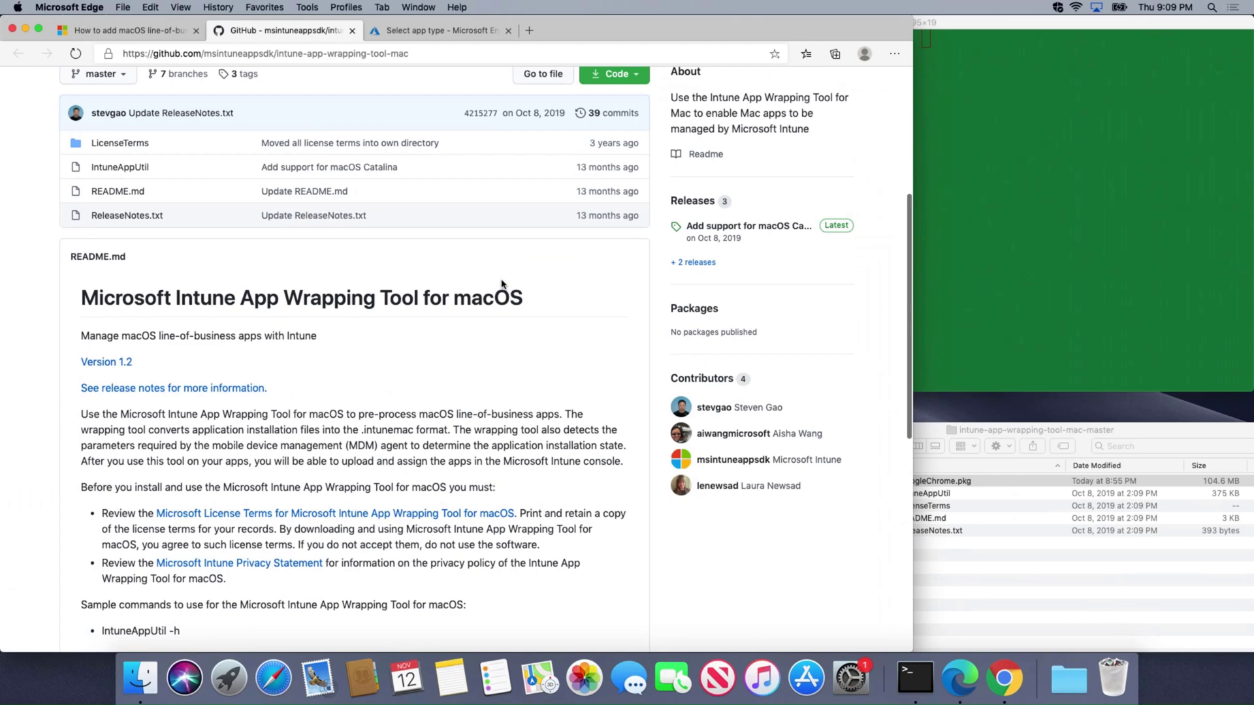
scroll(502, 285, down, 3)
click(167, 34)
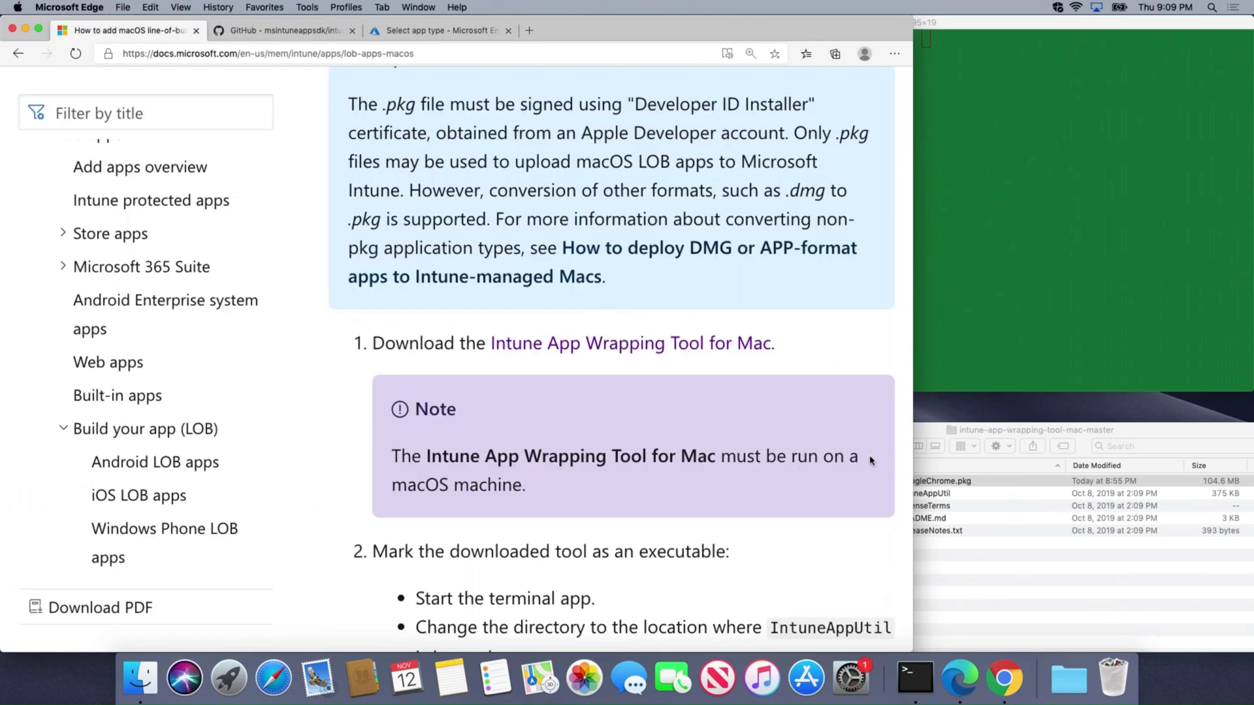
click(984, 550)
click(964, 495)
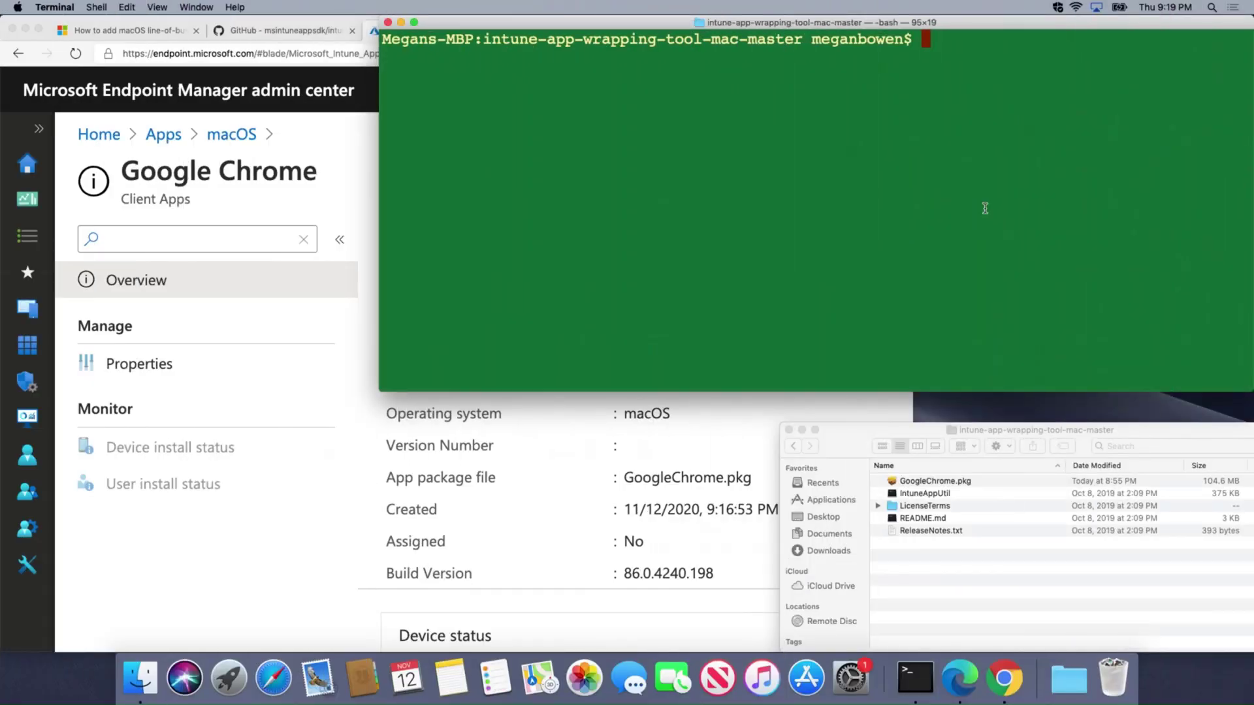
Reread the article's IntuneAppUtil instructions alongside the Google Chrome app page
click(366, 161)
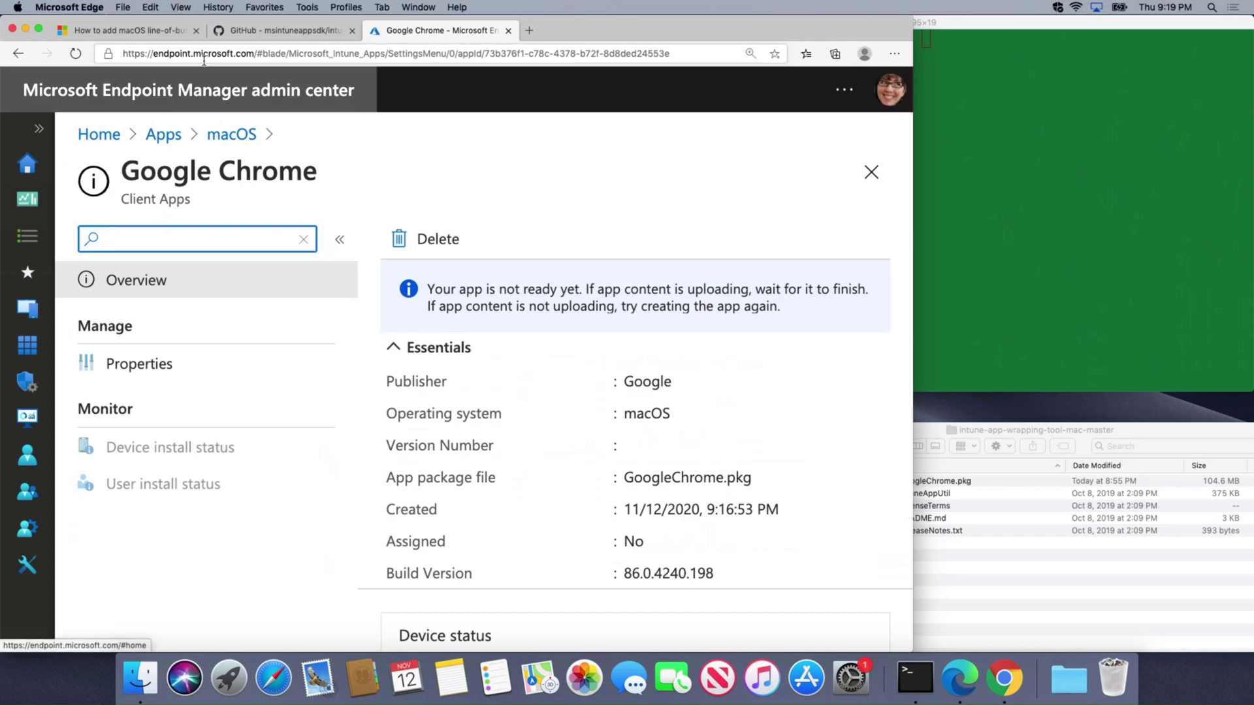
click(124, 30)
scroll(570, 323, up, 2)
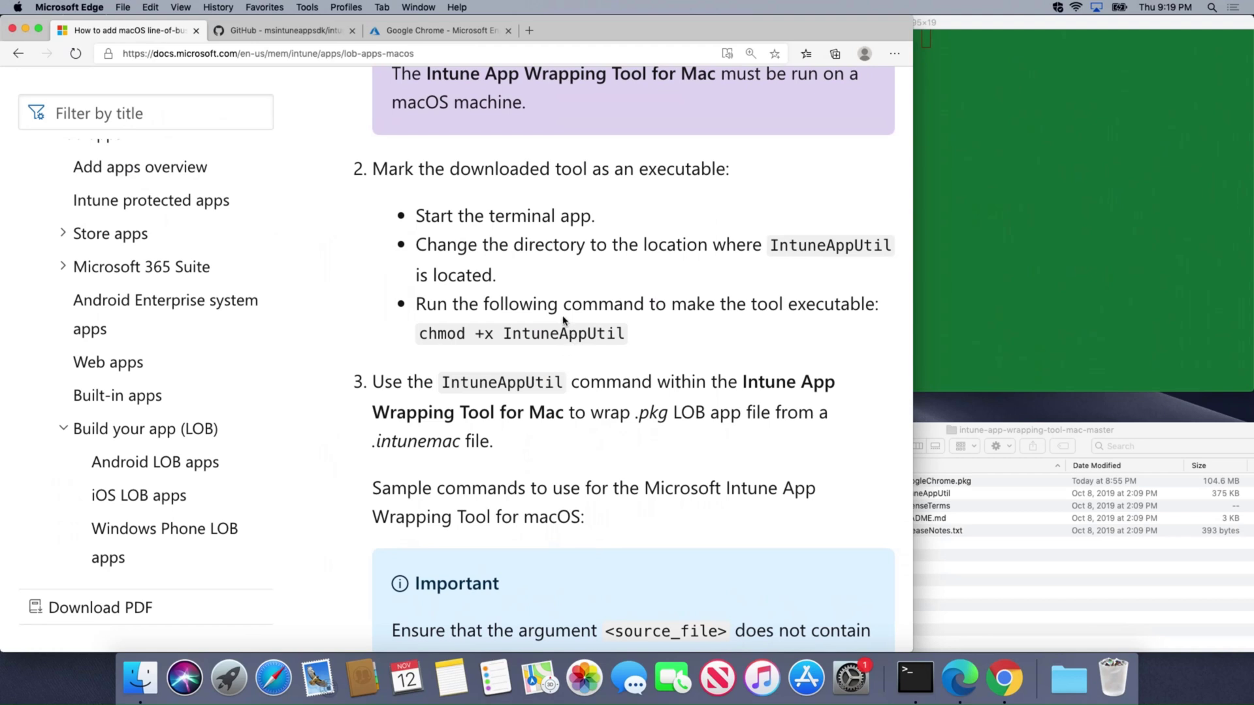
click(1142, 236)
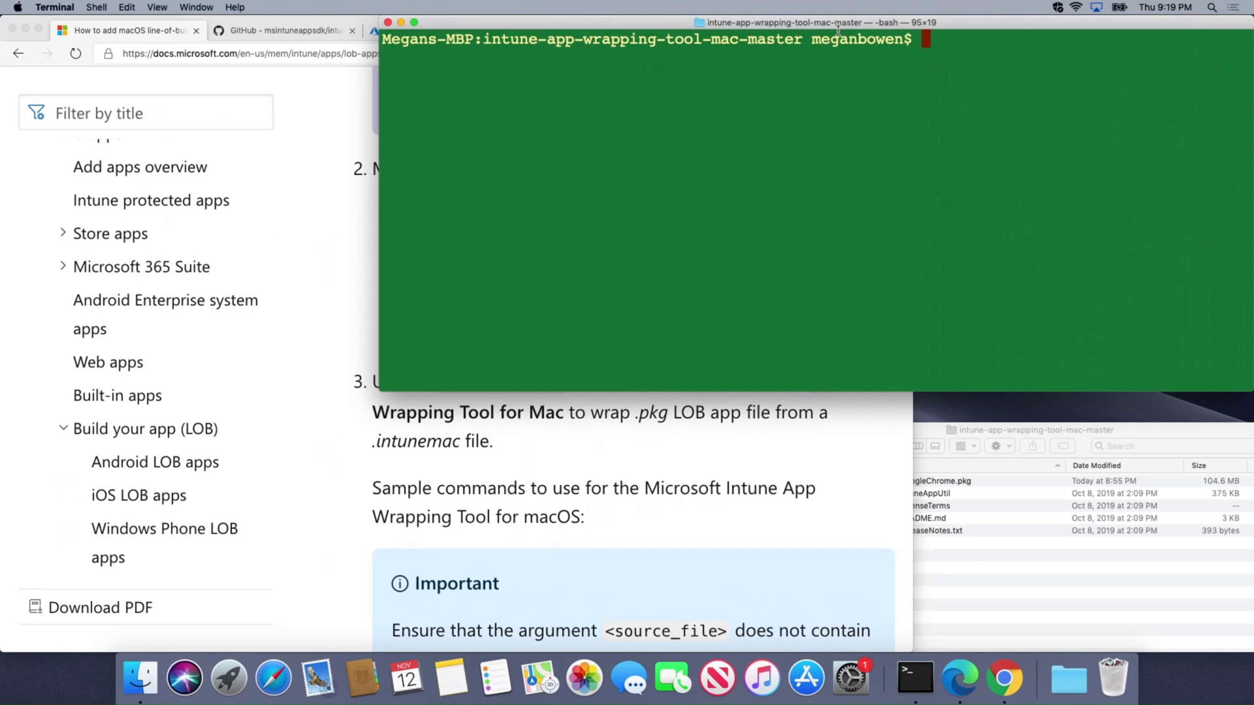
click(747, 498)
scroll(747, 499, up, 4)
Run chmod +x IntuneAppUtil in Terminal to make the tool executable
click(1015, 301)
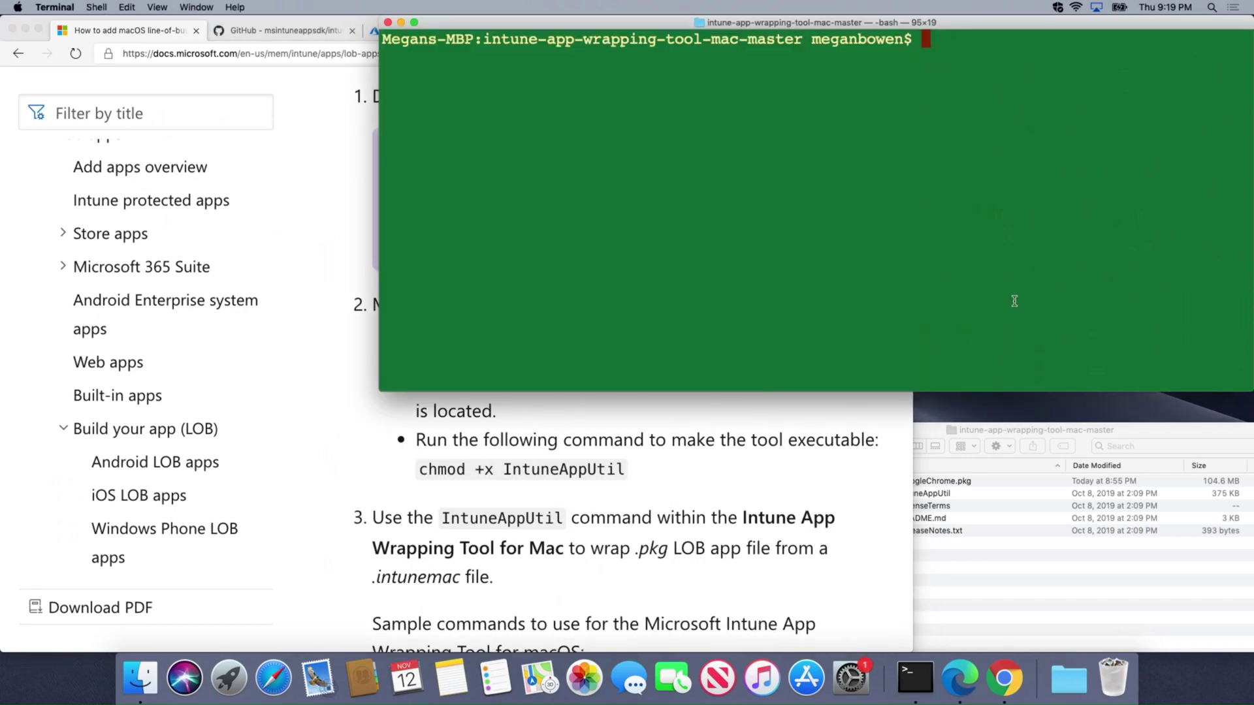
text(chmod +x)
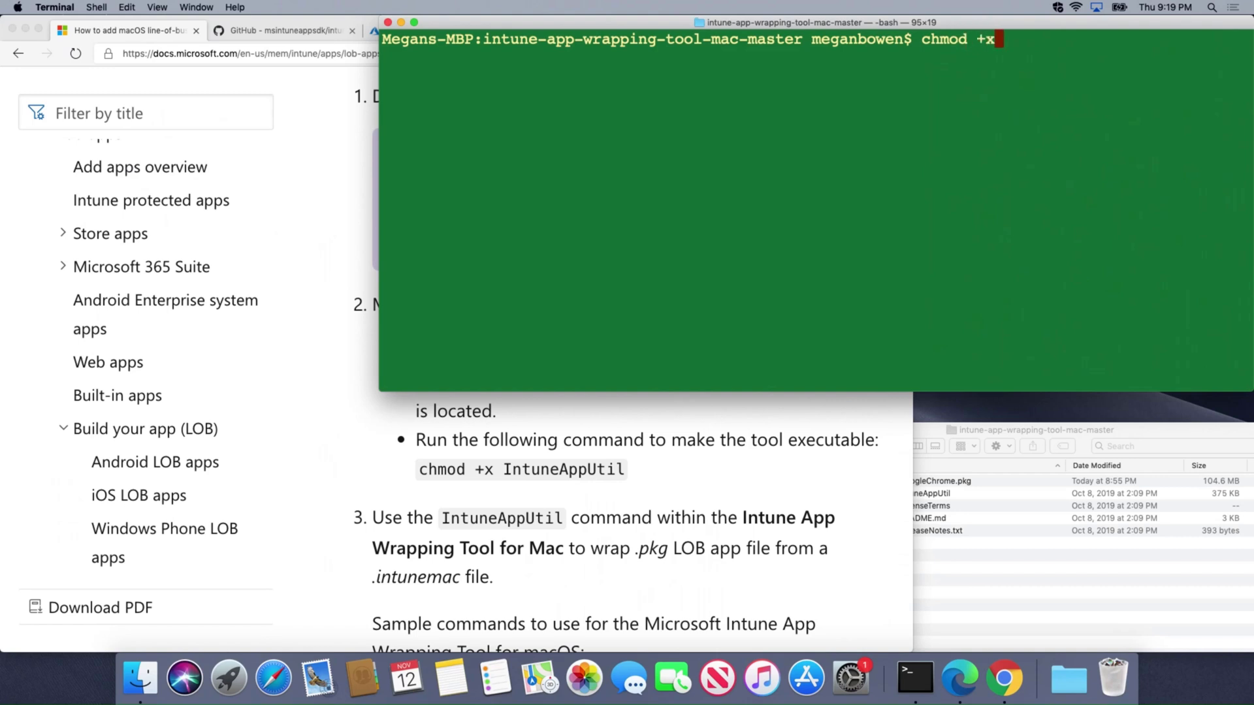
text( IntuneAppUtil)
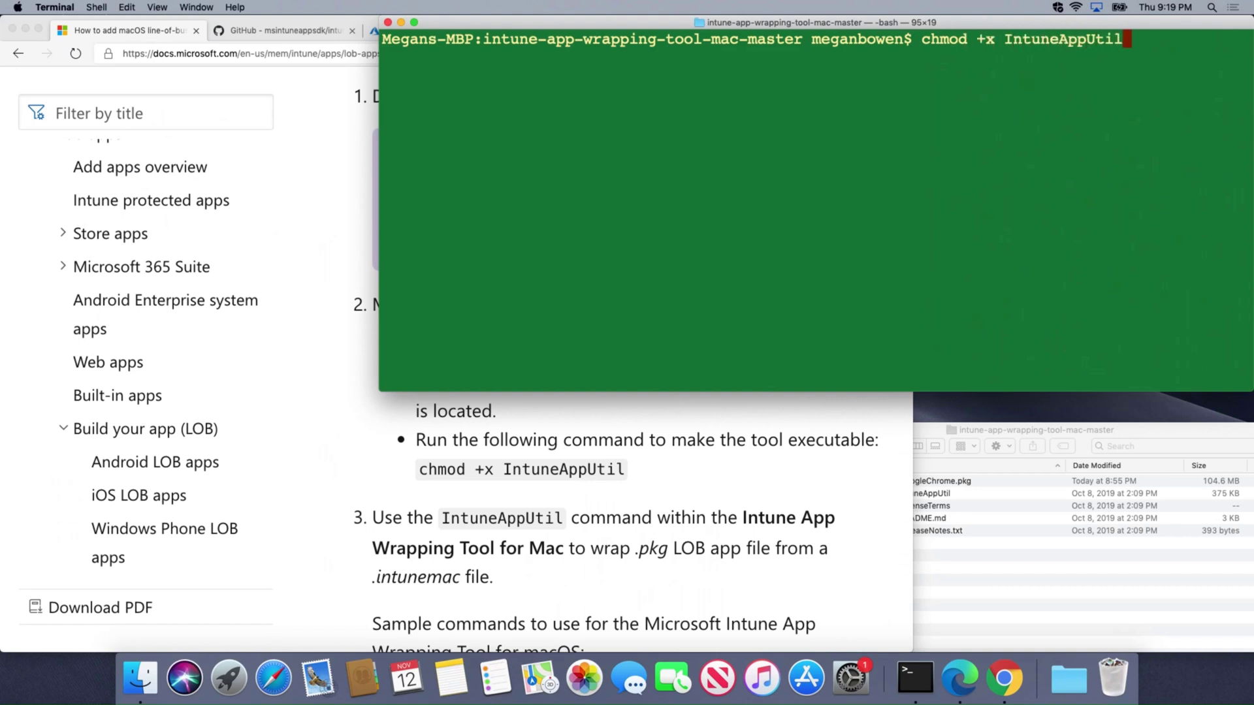
key(Return)
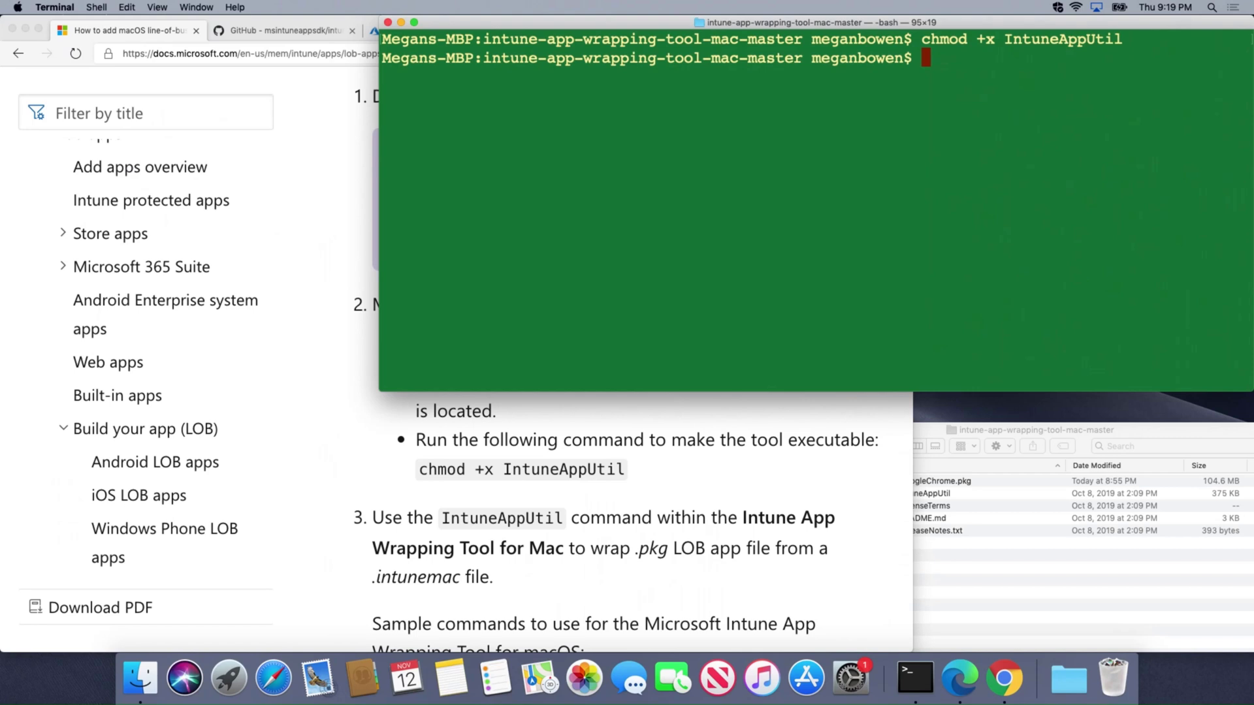
Run ./IntuneAppUtil -c ./GoogleChrome.pkg -o ./ -v and check the new file in Finder
text(./)
scroll(712, 549, down, 5)
scroll(712, 549, down, 3)
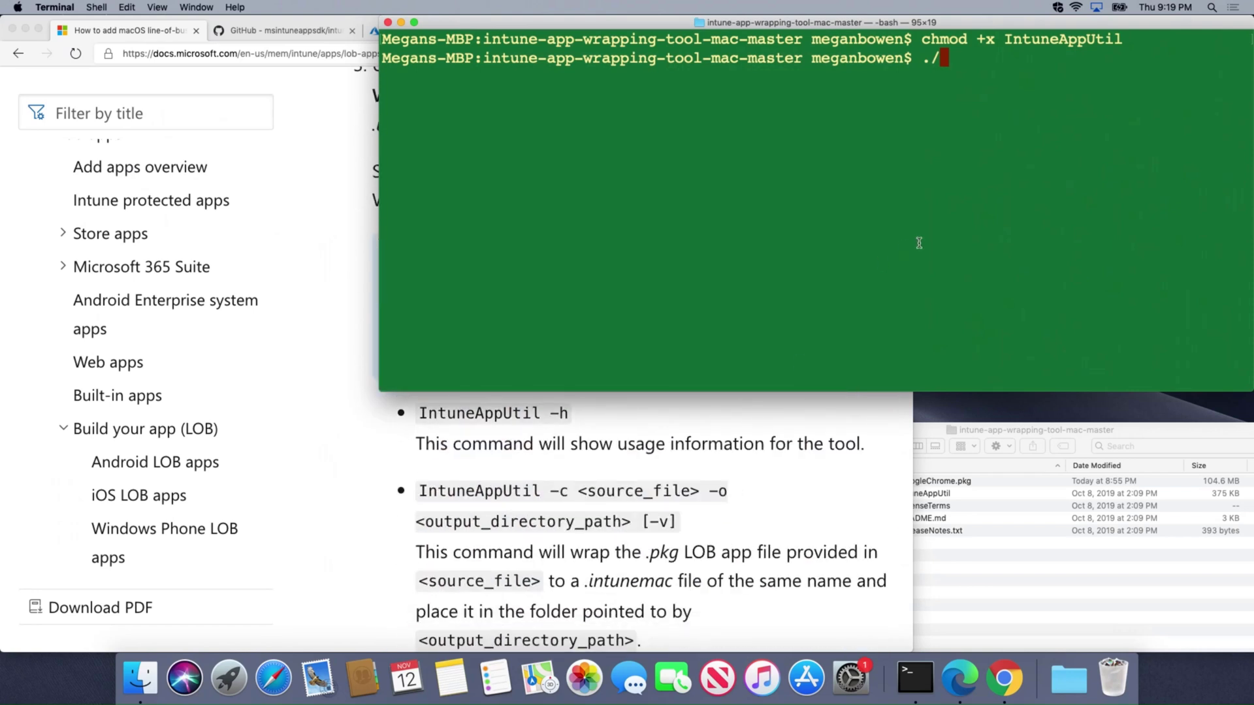
text(IntuneAppUtil)
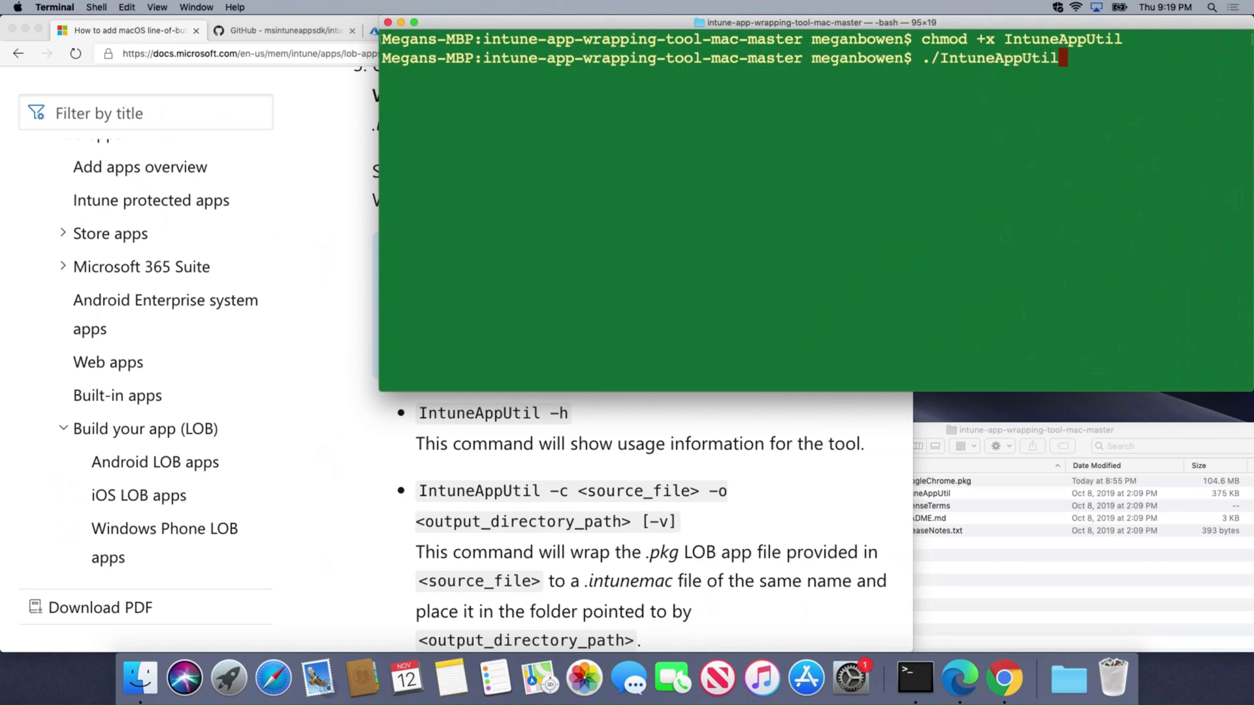
text( -c ./GoogleCho)
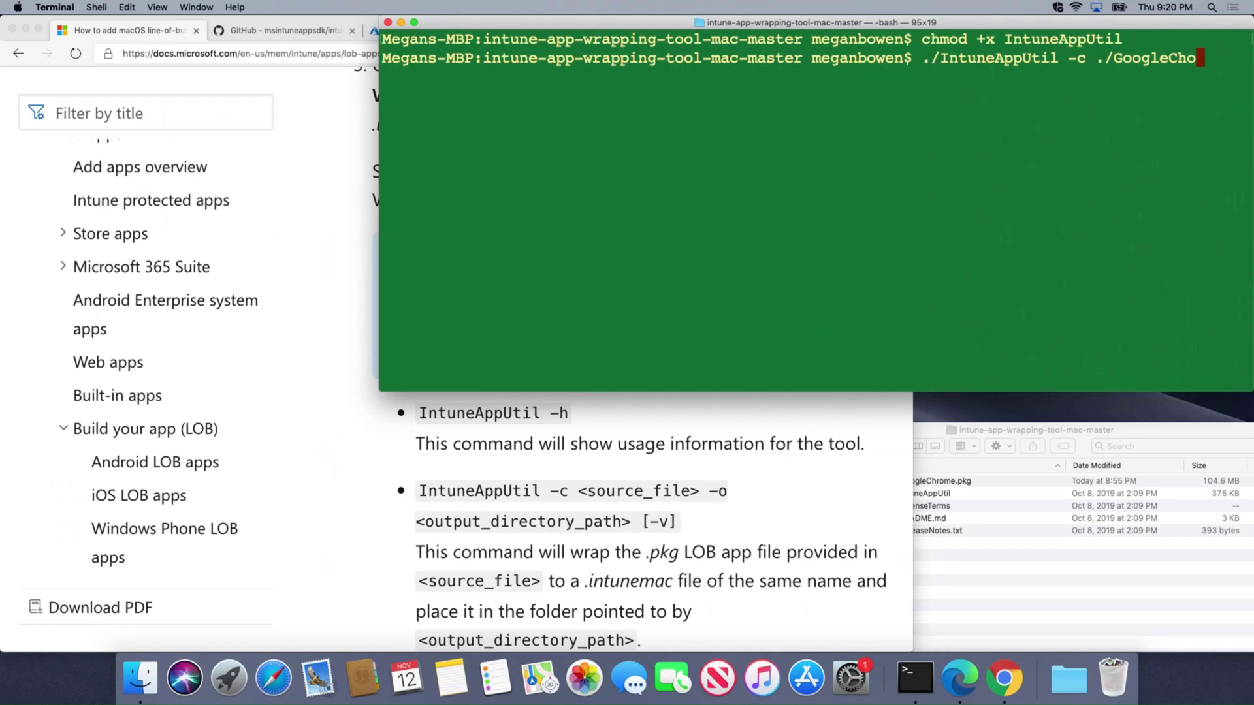
key(BackSpace)
text(rome.pkg)
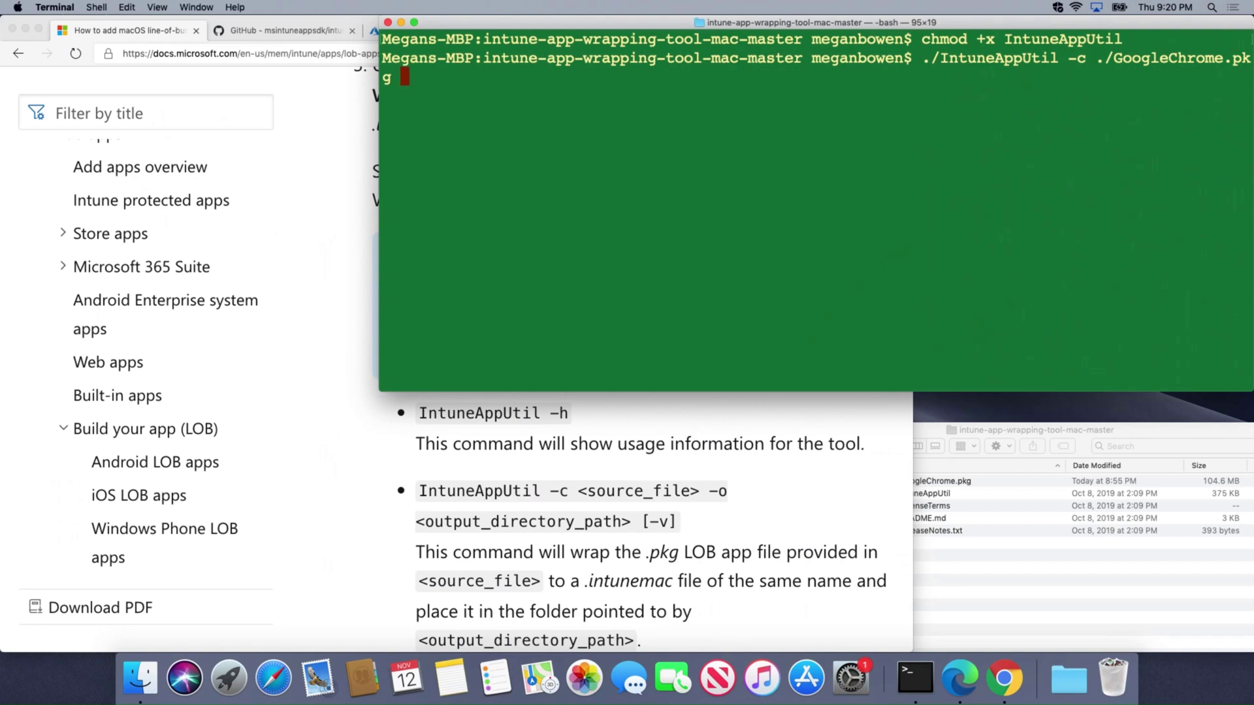
text(-o ./)
text(-v)
key(Return)
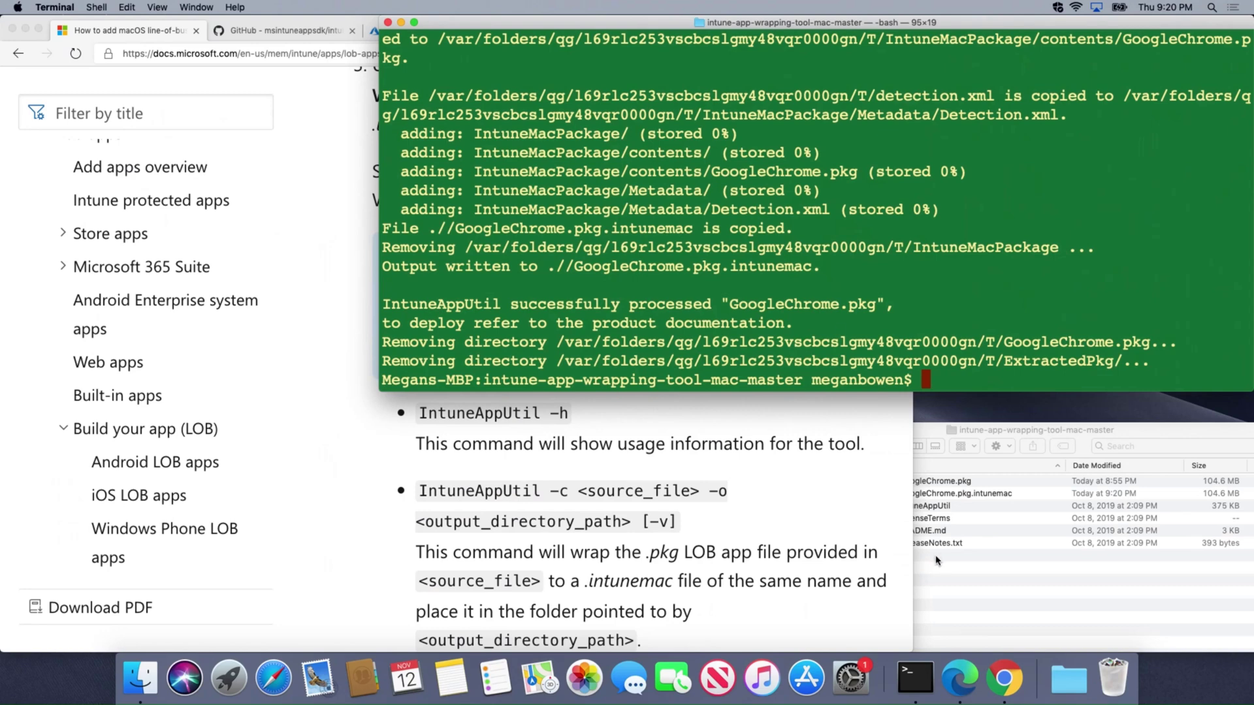
click(945, 590)
Select GoogleChrome.pkg.intunemac, then start a new macOS Line-of-business app from the macOS apps list
click(968, 495)
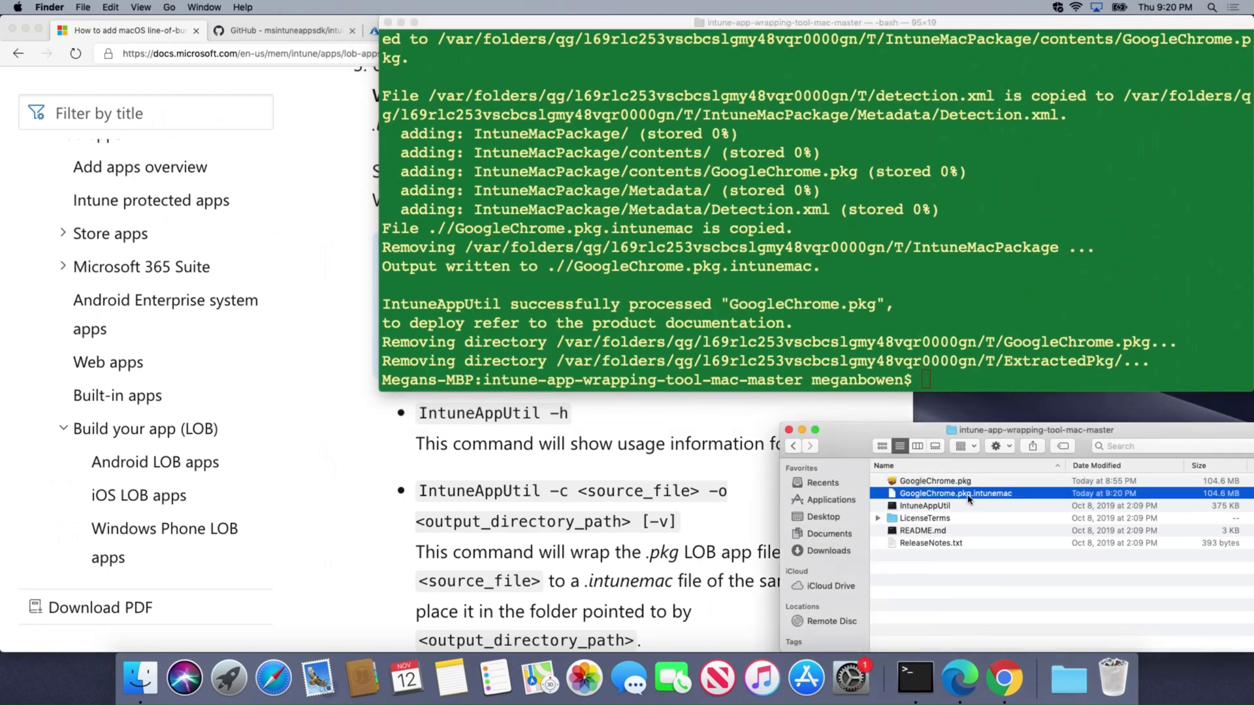
click(339, 137)
click(435, 30)
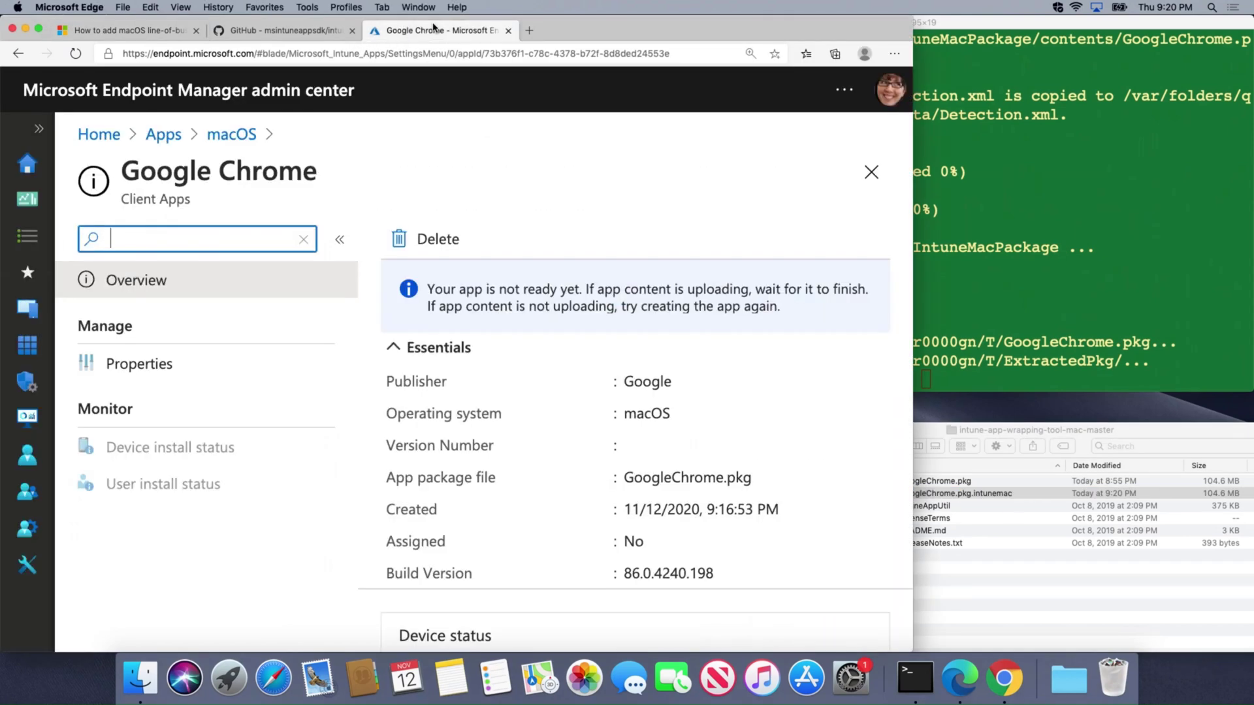
click(247, 139)
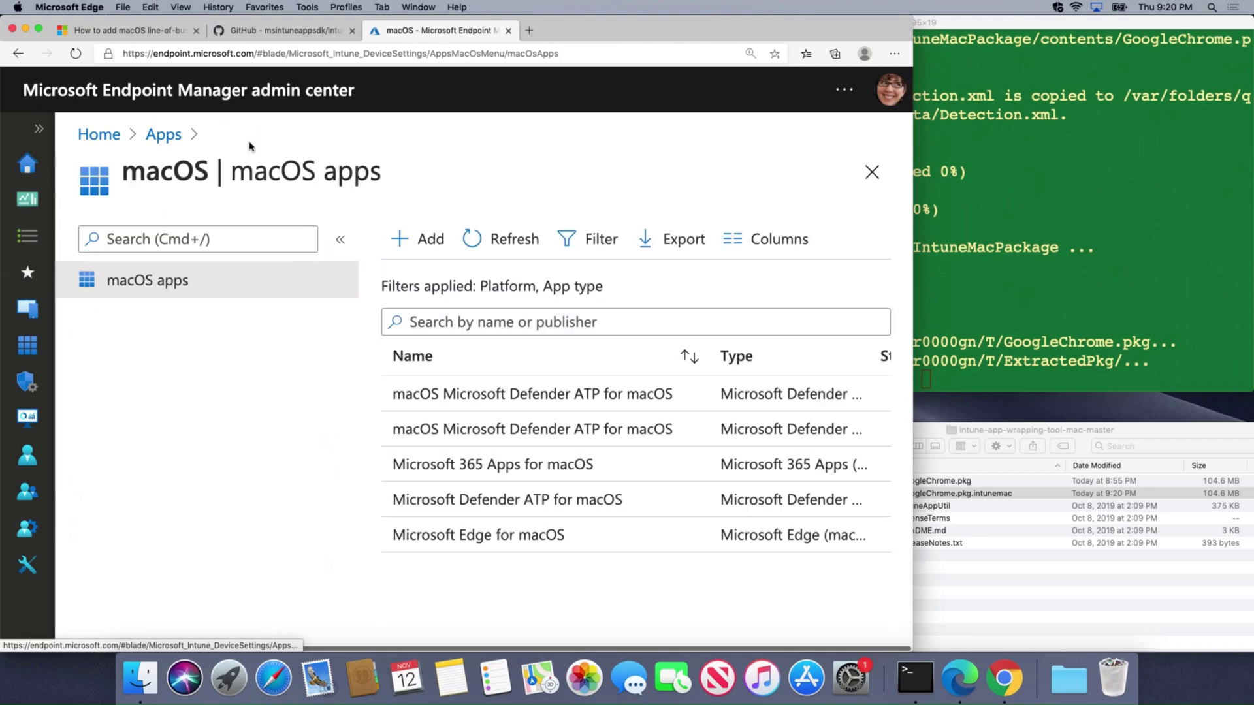
click(403, 238)
click(436, 246)
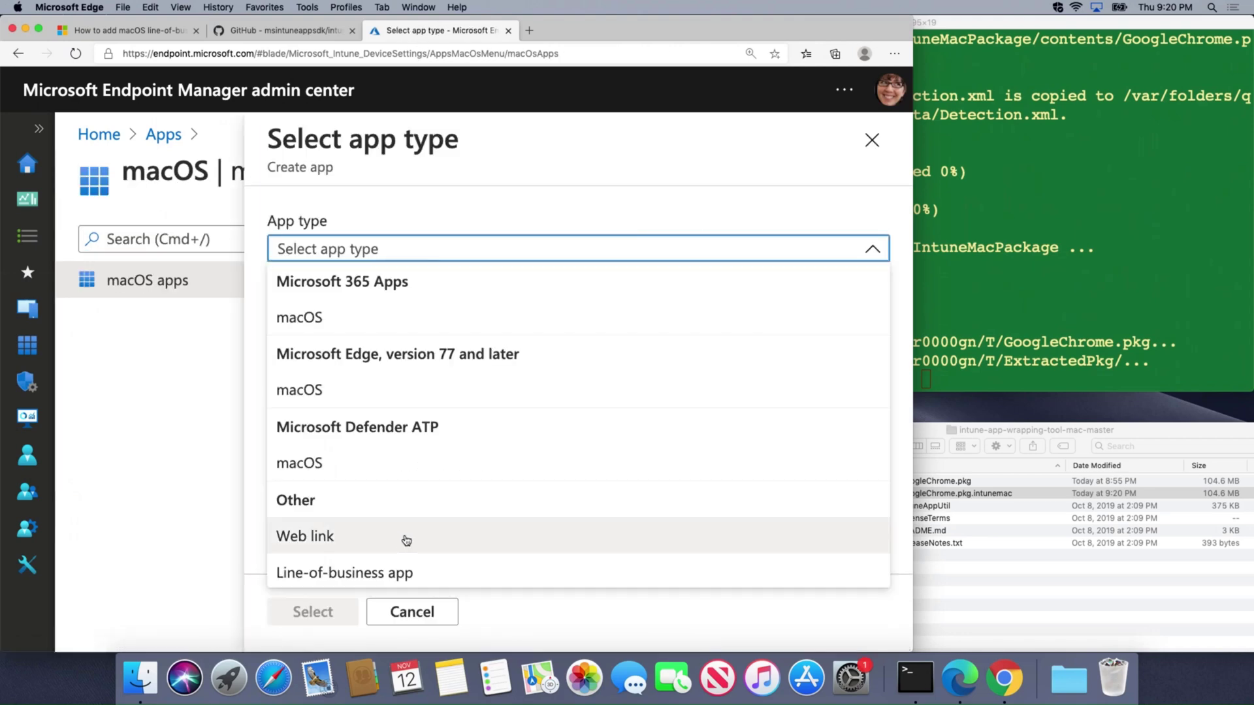
click(384, 574)
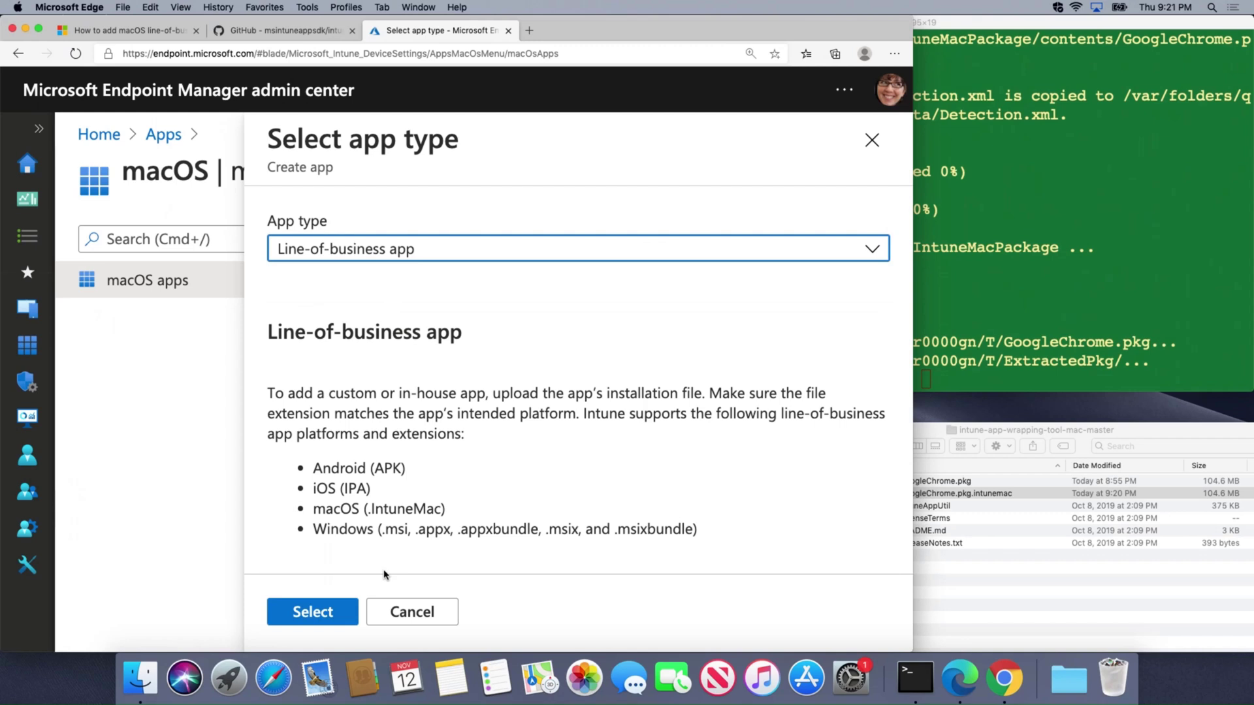
click(338, 618)
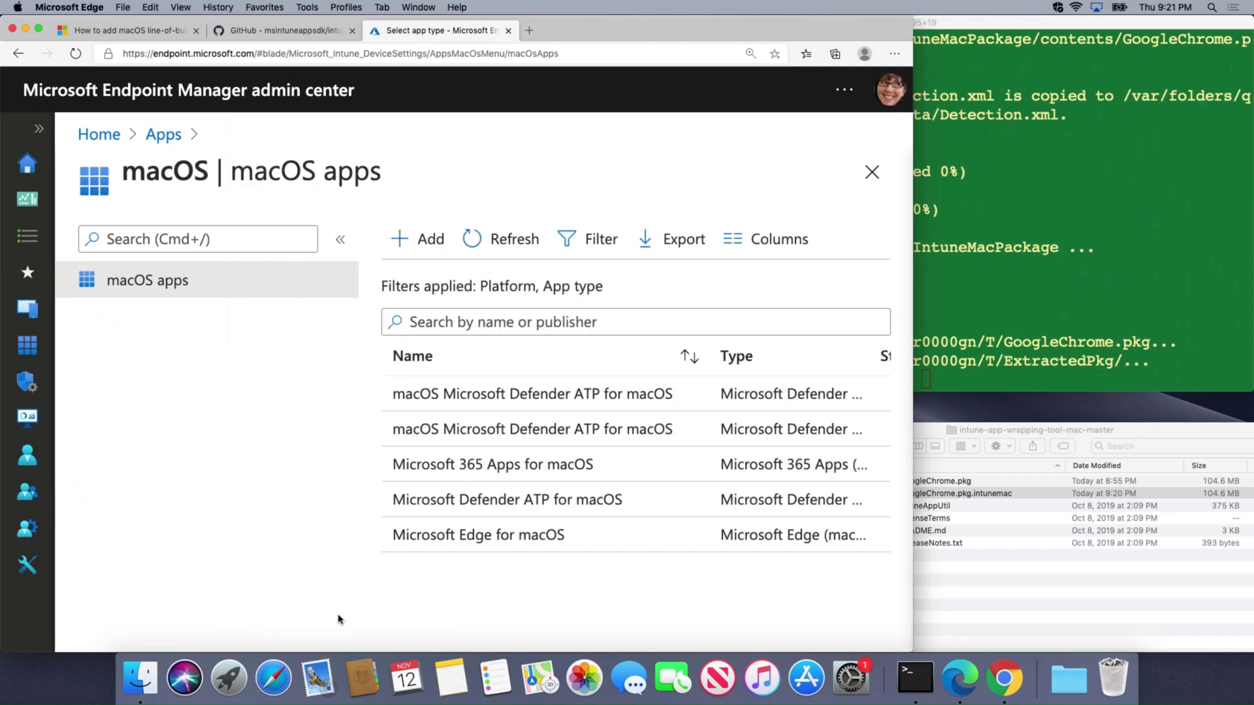
Upload GoogleChrome.pkg.intunemac as the app package file and confirm it
click(451, 307)
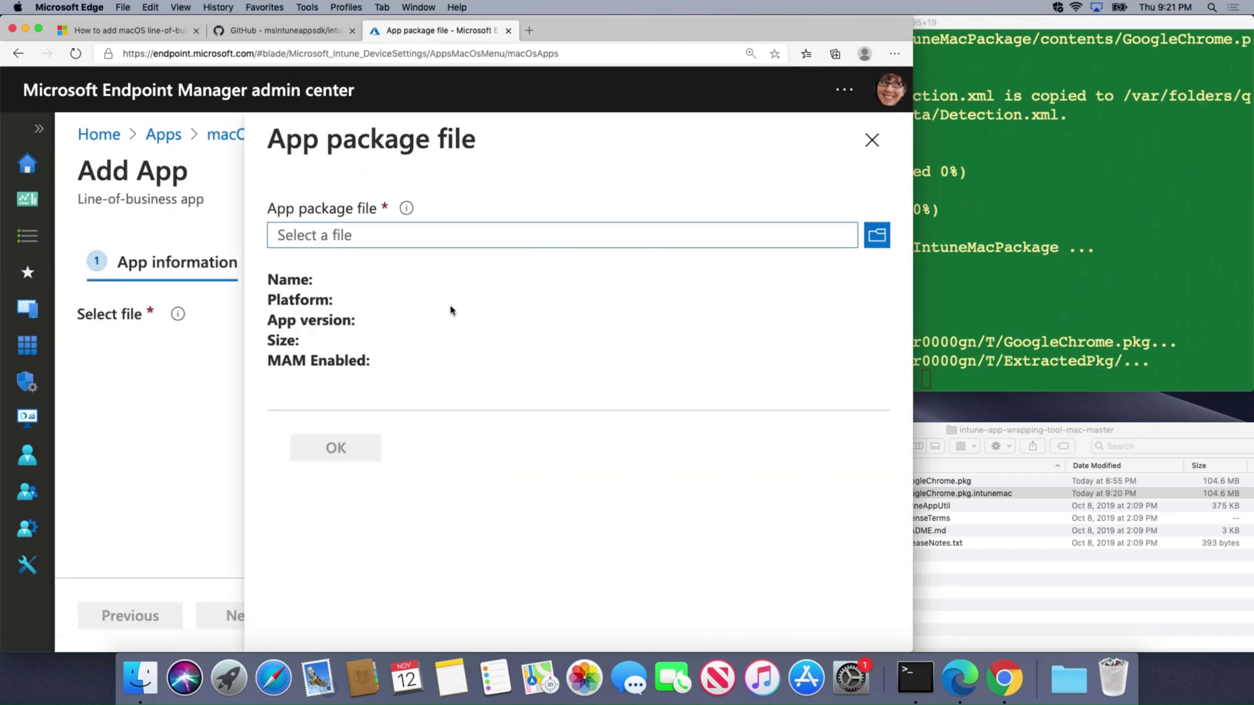
click(872, 233)
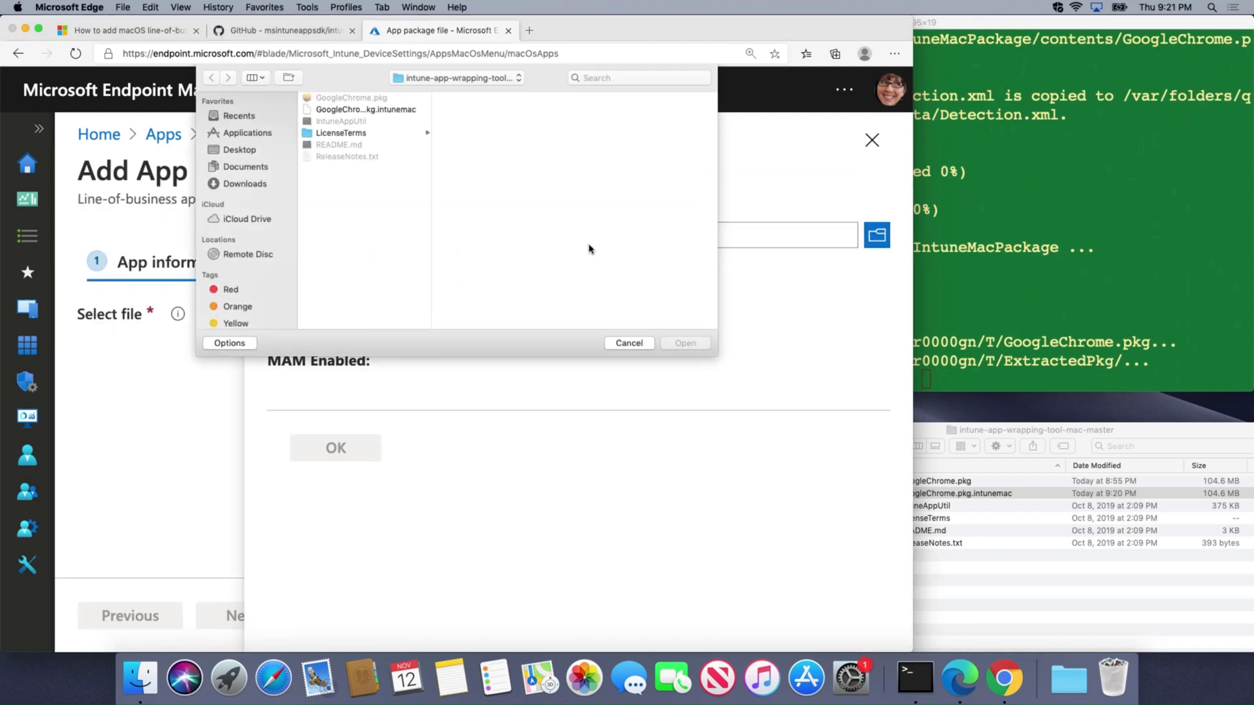
click(395, 110)
click(671, 344)
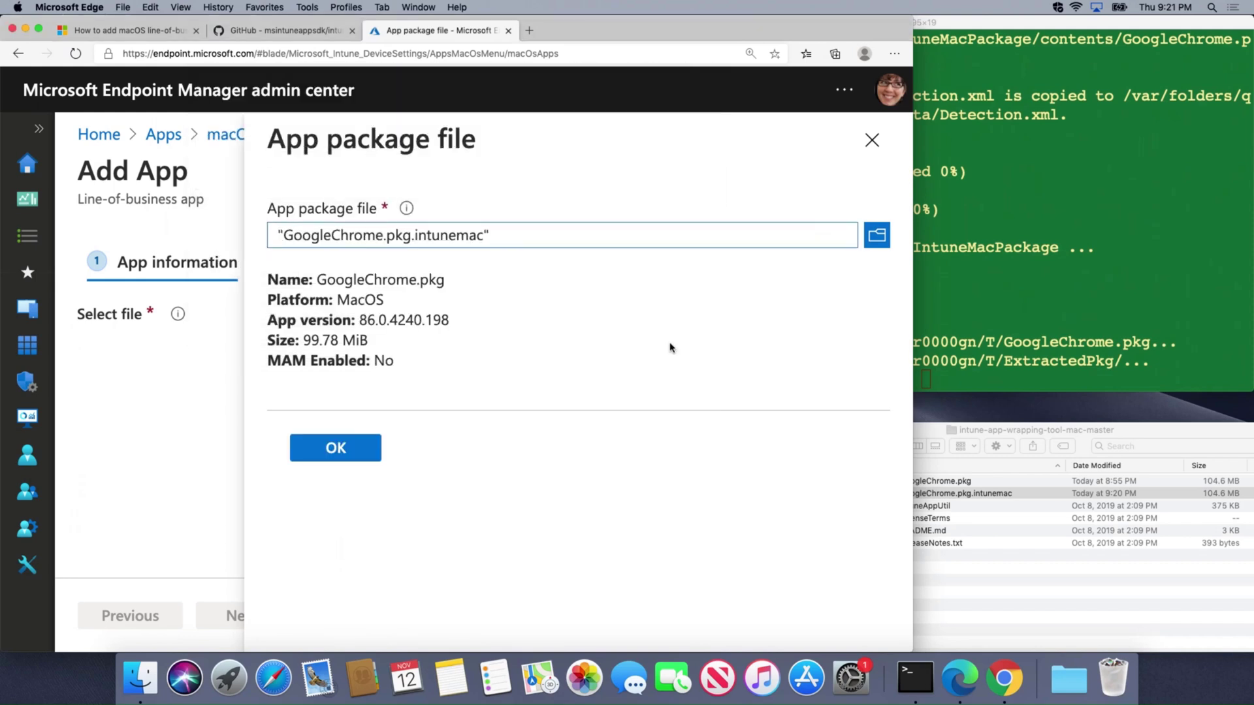
click(353, 460)
Switch Install as managed to Yes and scroll through the remaining optional app fields
scroll(569, 514, down, 2)
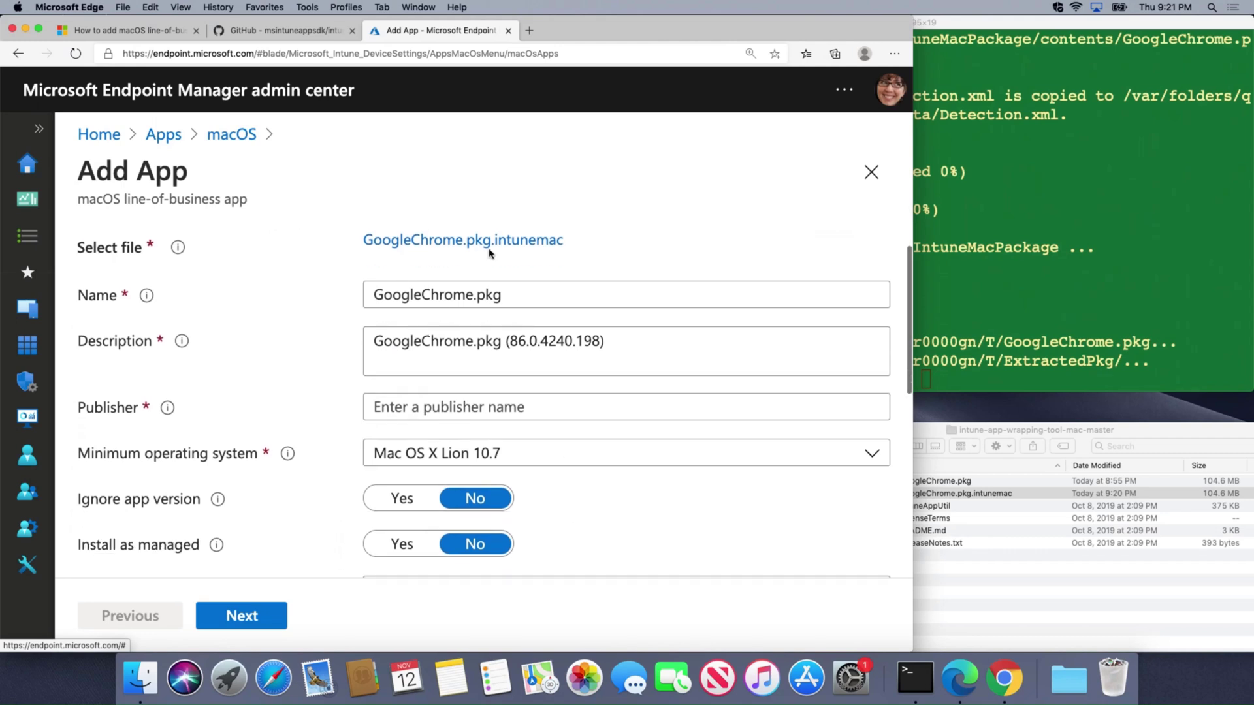
scroll(493, 359, down, 3)
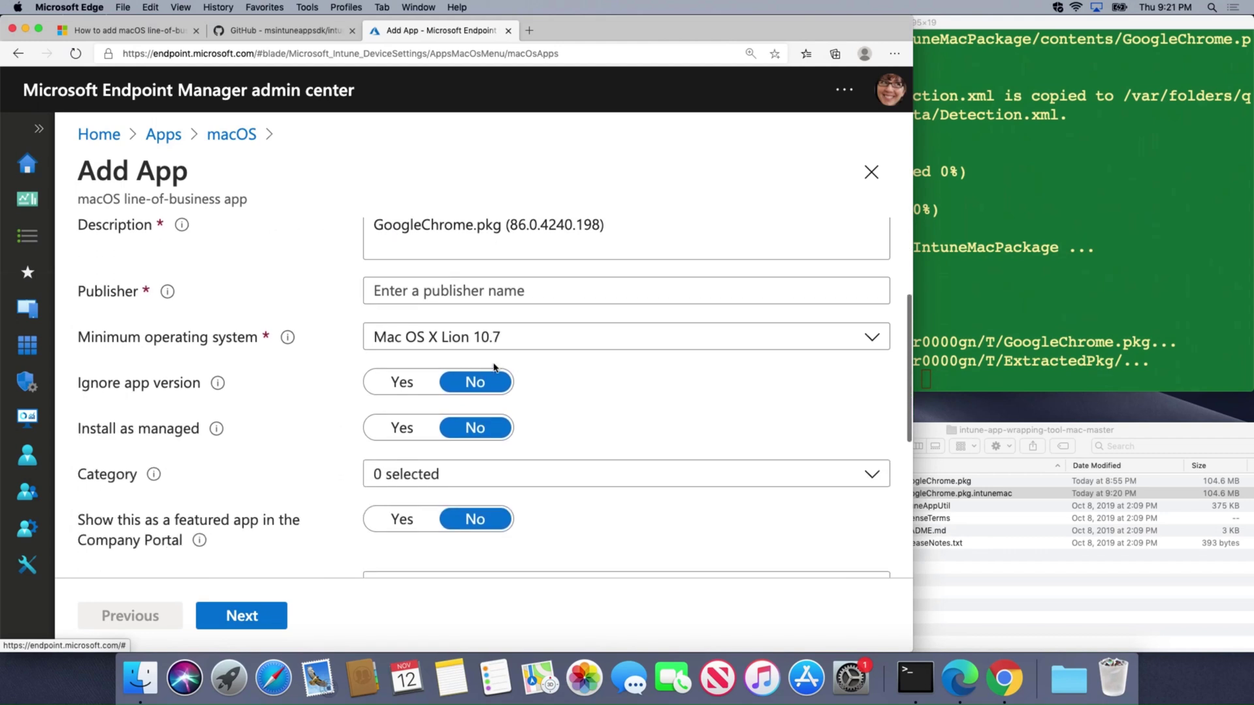
click(412, 429)
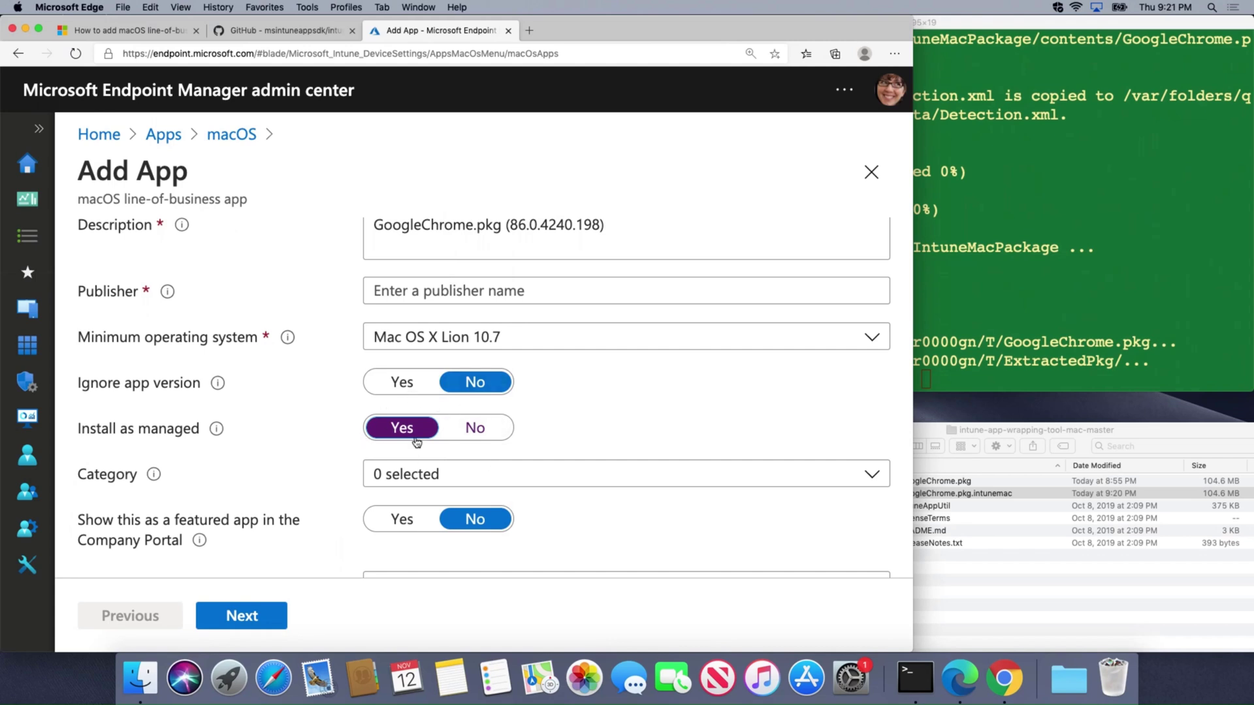
scroll(538, 365, down, 3)
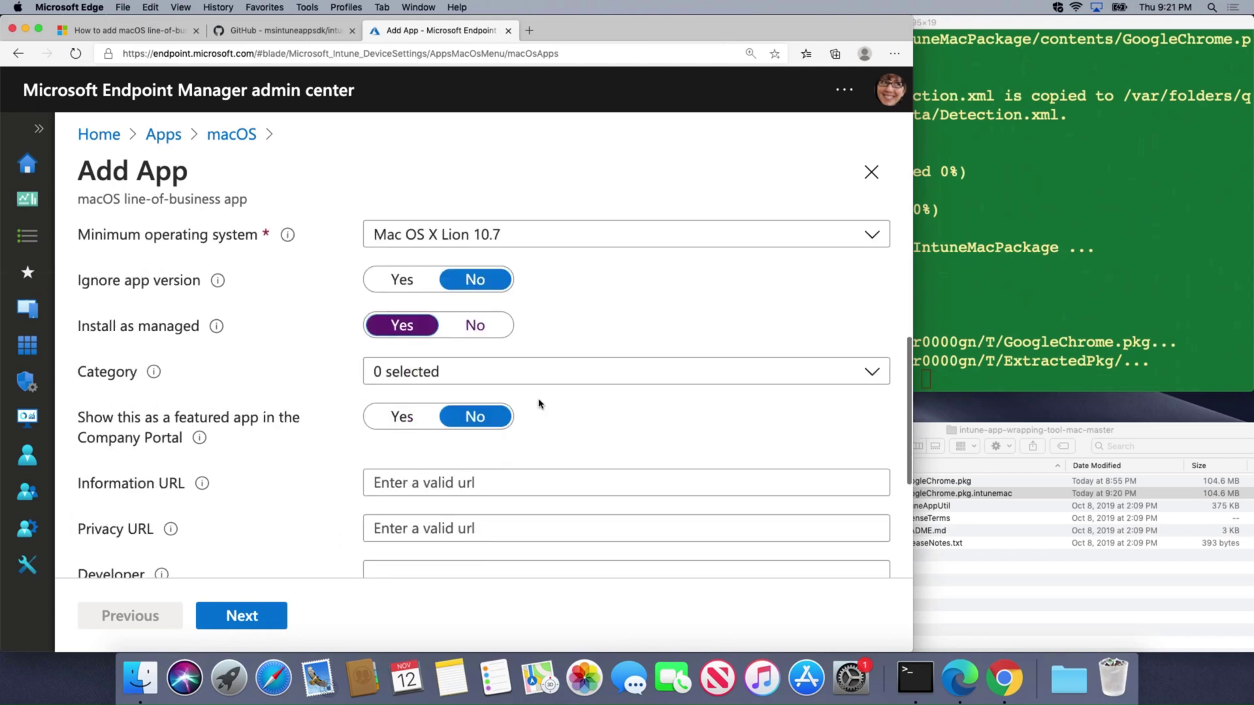
scroll(538, 403, down, 6)
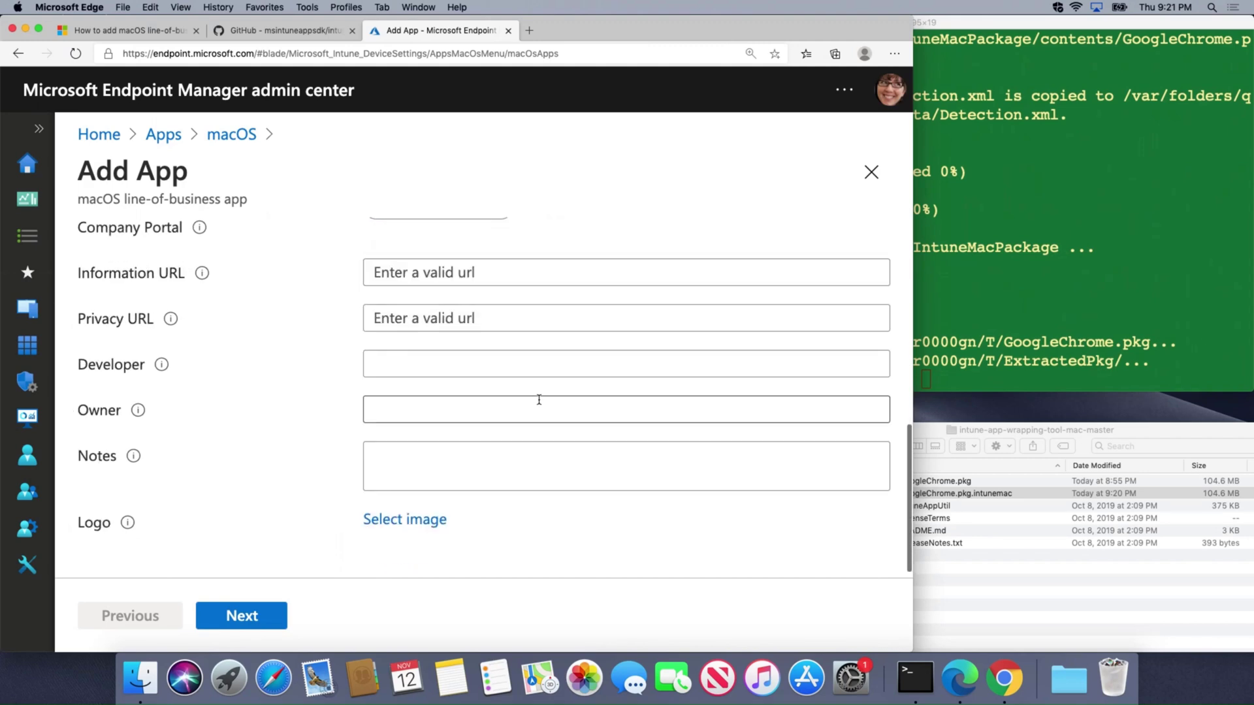
scroll(519, 487, up, 10)
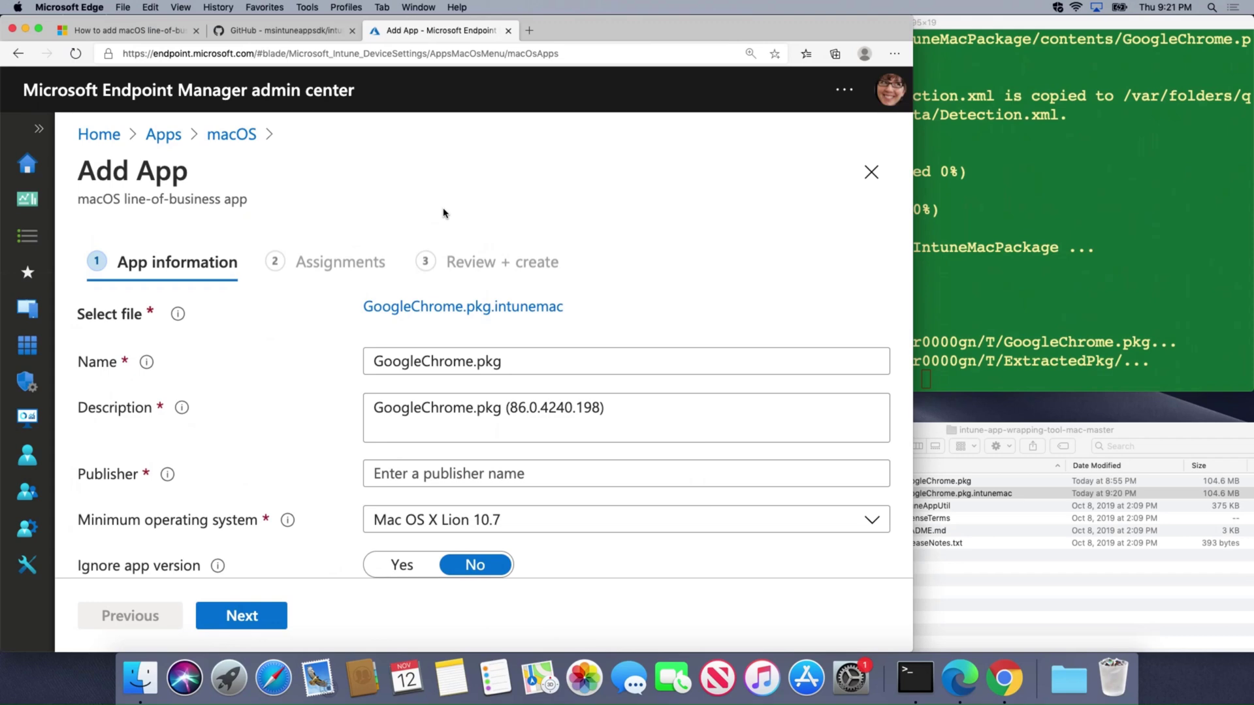
Check the Terminal output, then discard the unsaved Add App form via the macOS breadcrumb
click(1138, 142)
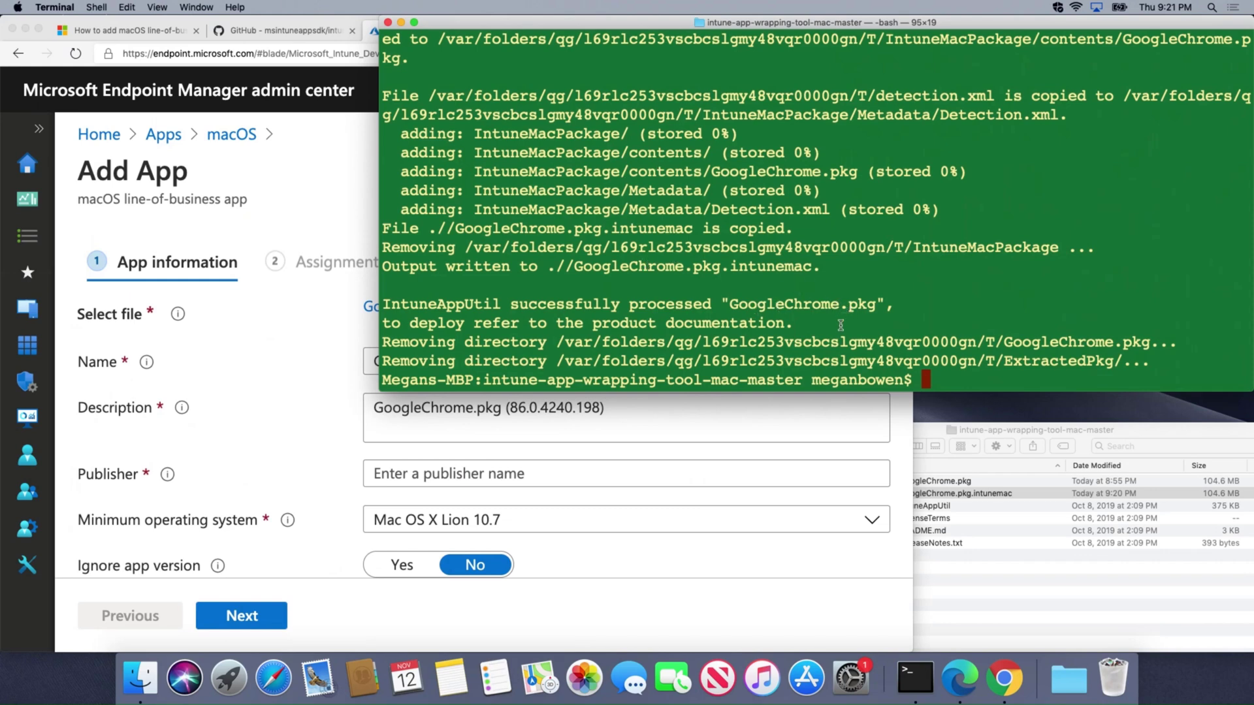
click(903, 440)
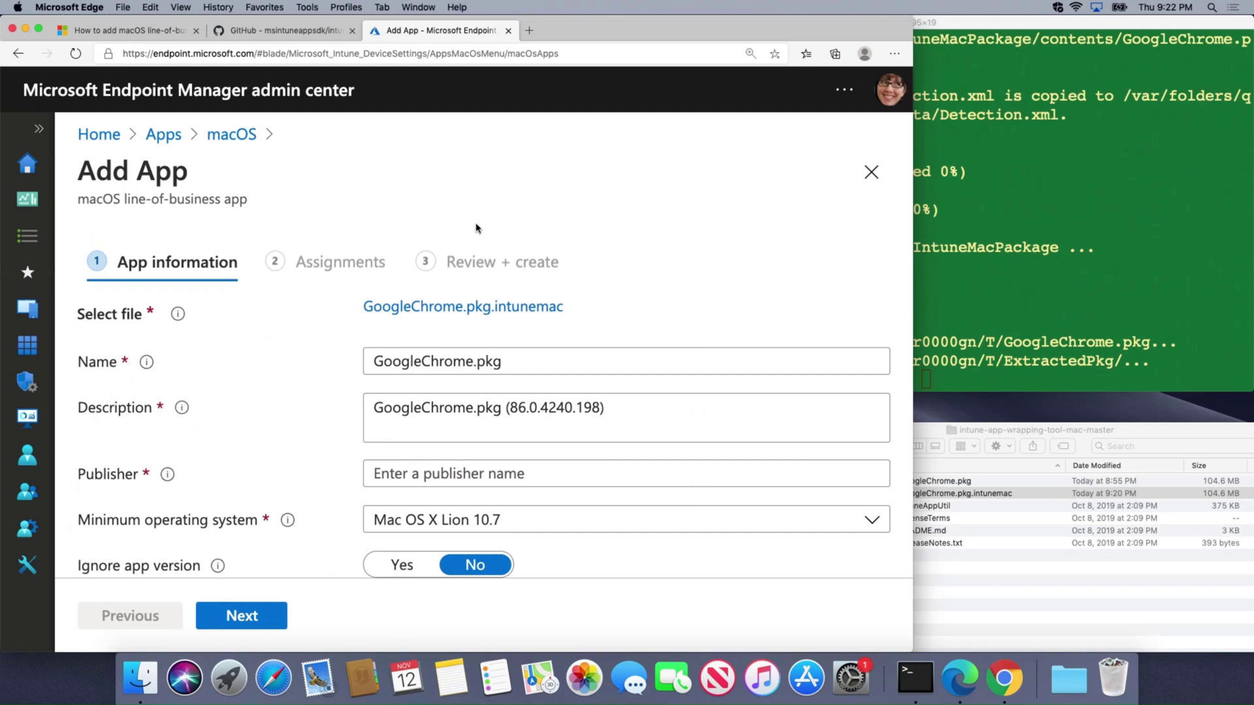
click(227, 135)
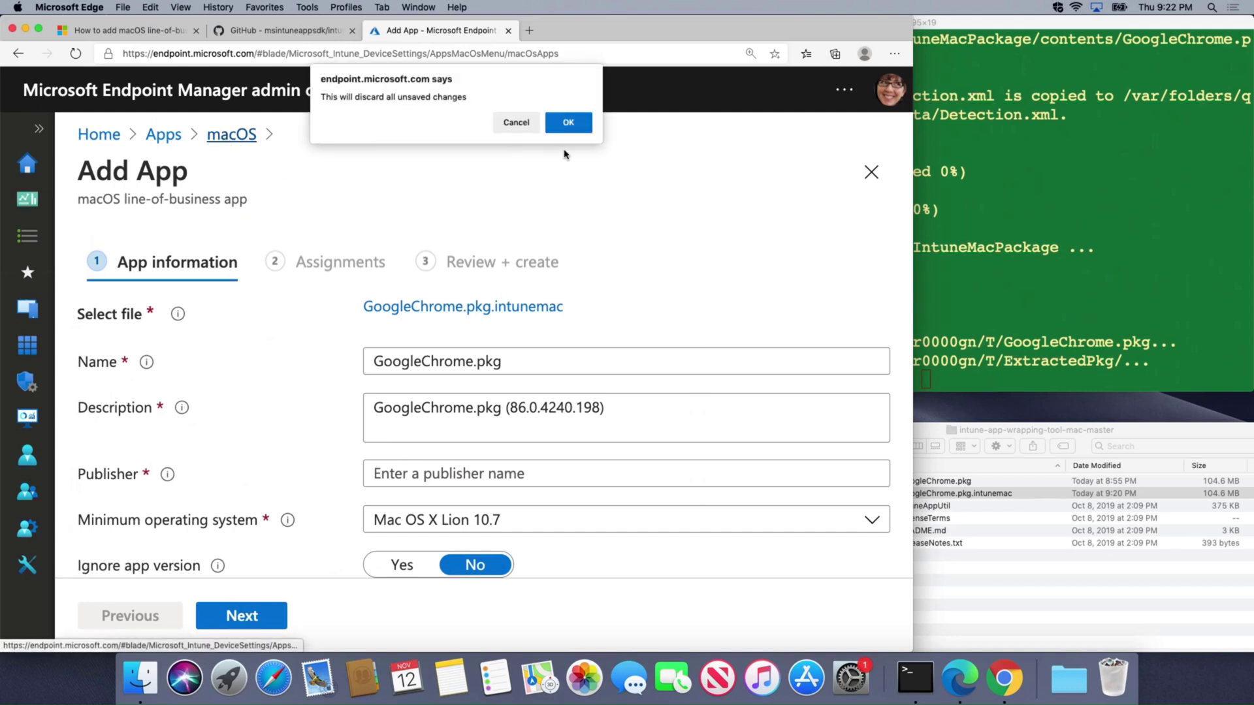
click(569, 122)
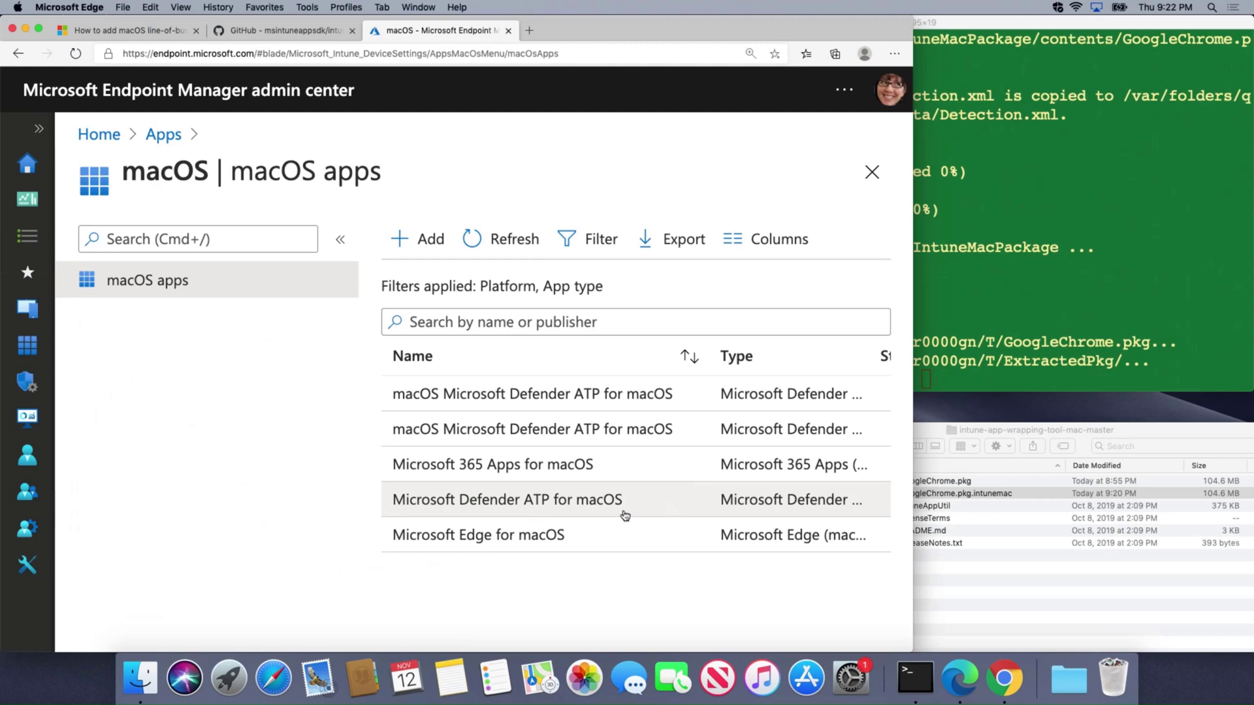
Skim the wrapping tool's GitHub README, then bring the Terminal's successful wrap output forward
click(1072, 216)
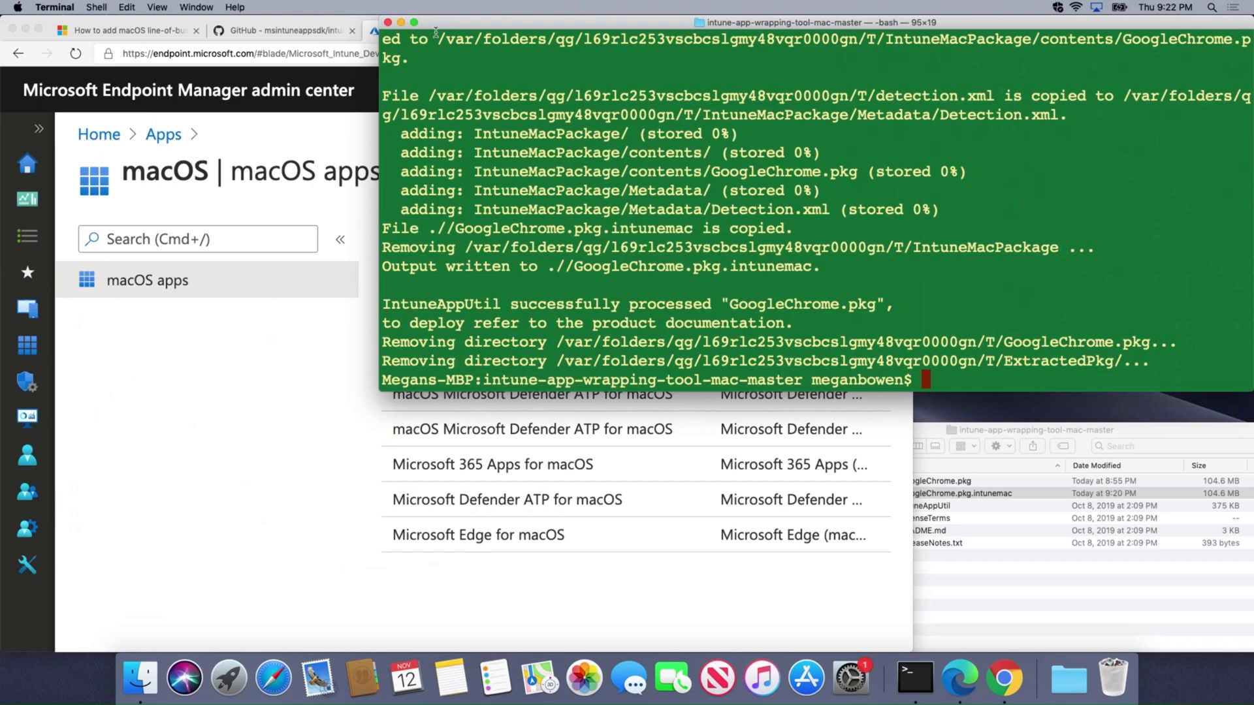
click(125, 34)
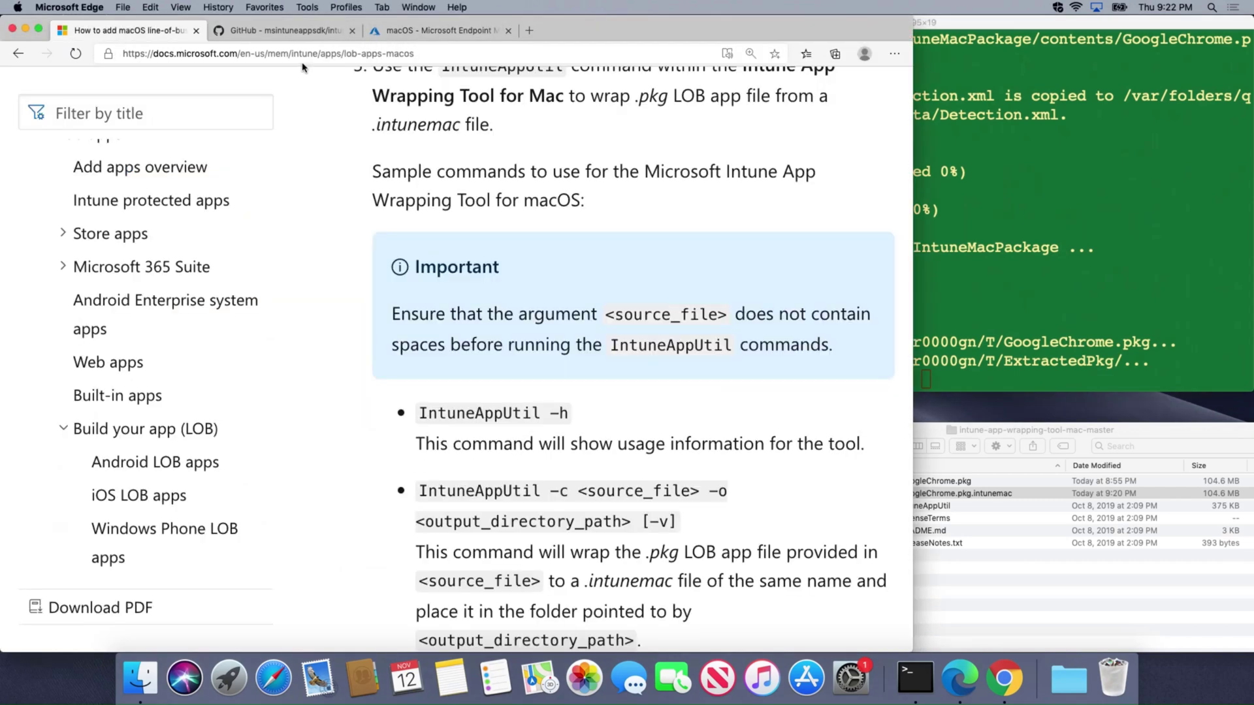
click(285, 38)
scroll(342, 349, down, 10)
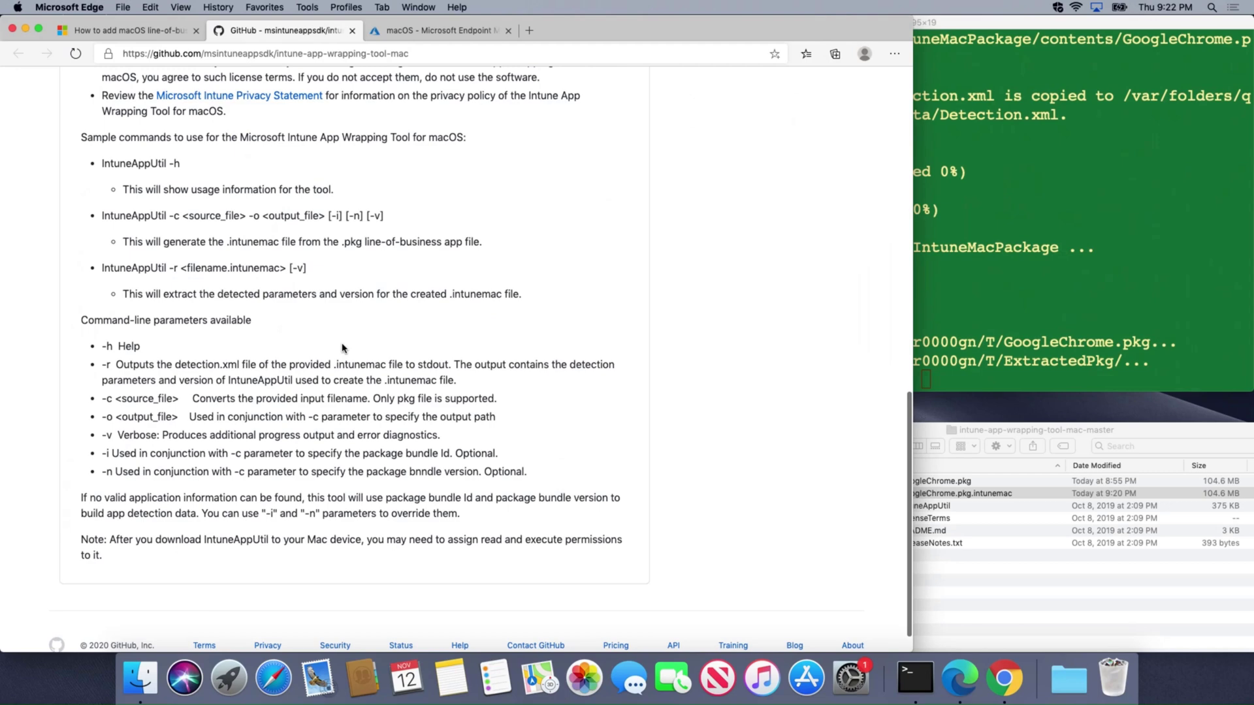
scroll(342, 349, up, 7)
scroll(342, 348, up, 3)
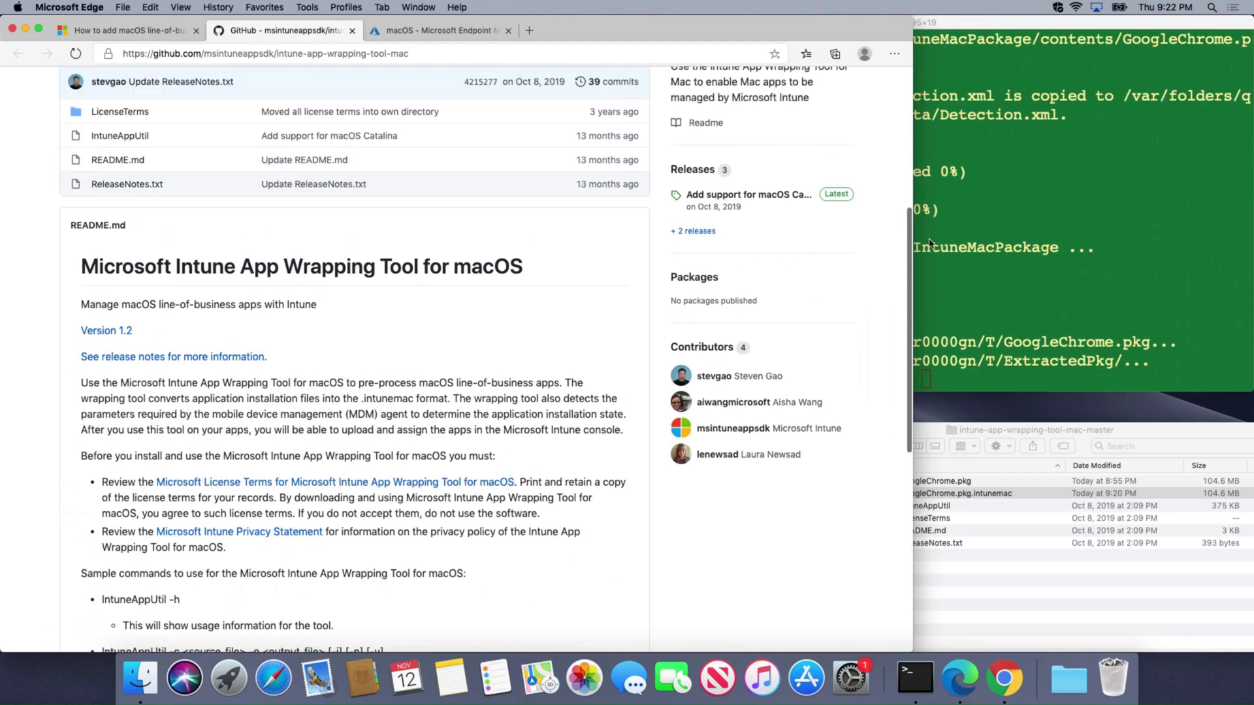
click(1080, 233)
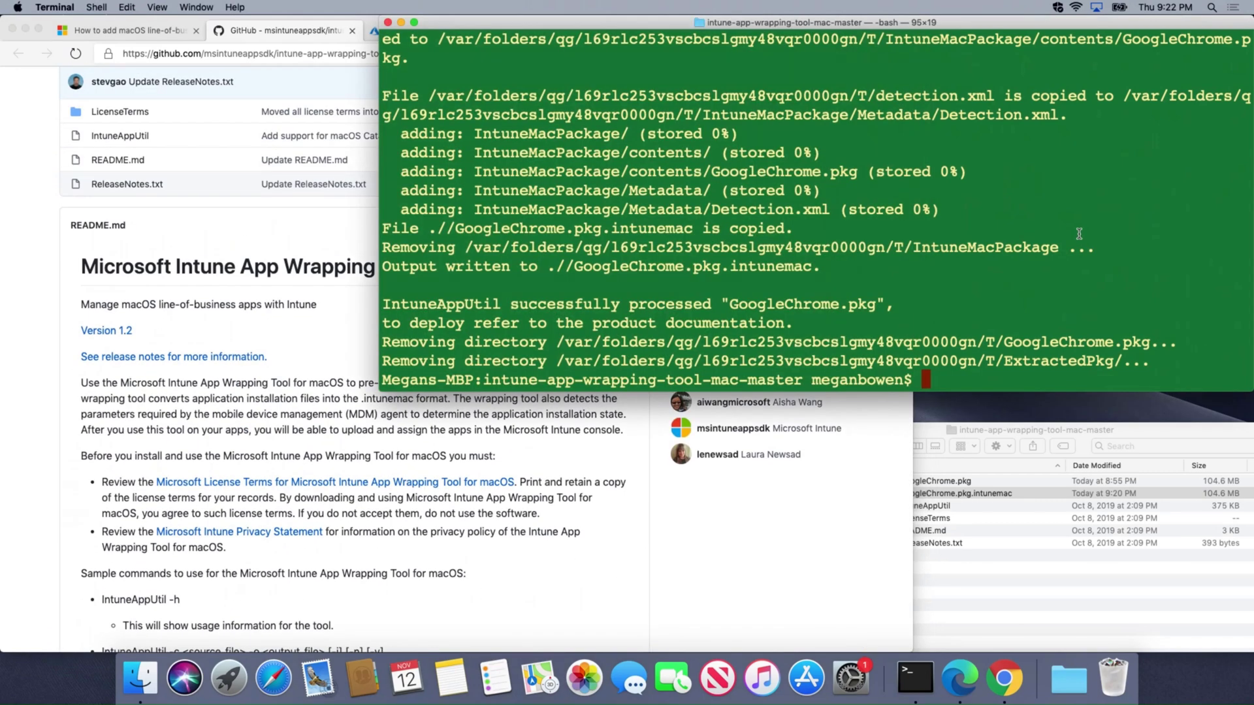